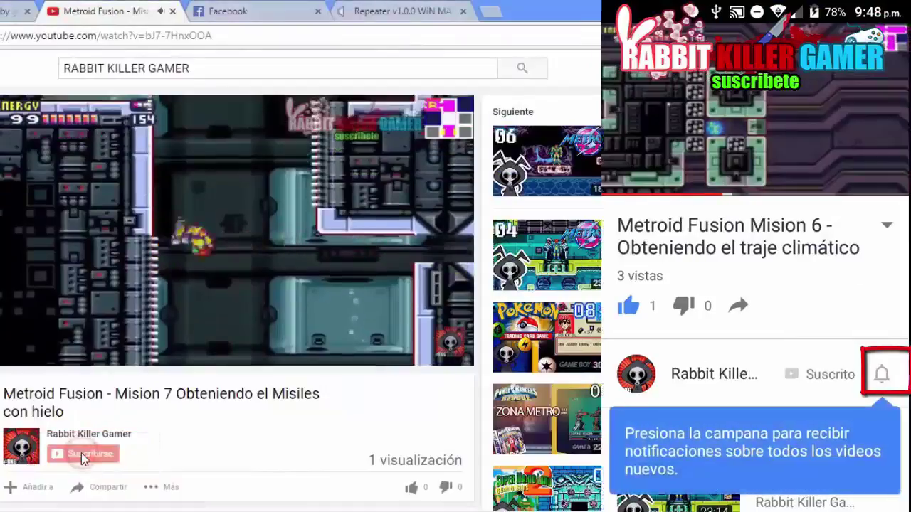
Subscribe to the Rabbit Killer Gamer channel and turn on all notifications from it
{"action": "left_click", "coordinate": [117, 456]}
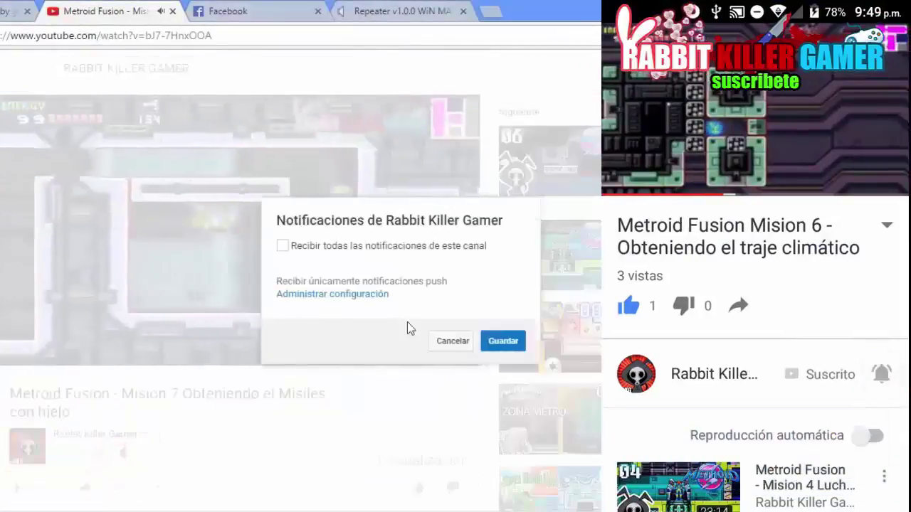
{"action": "left_click", "coordinate": [342, 245]}
{"action": "left_click", "coordinate": [505, 342]}
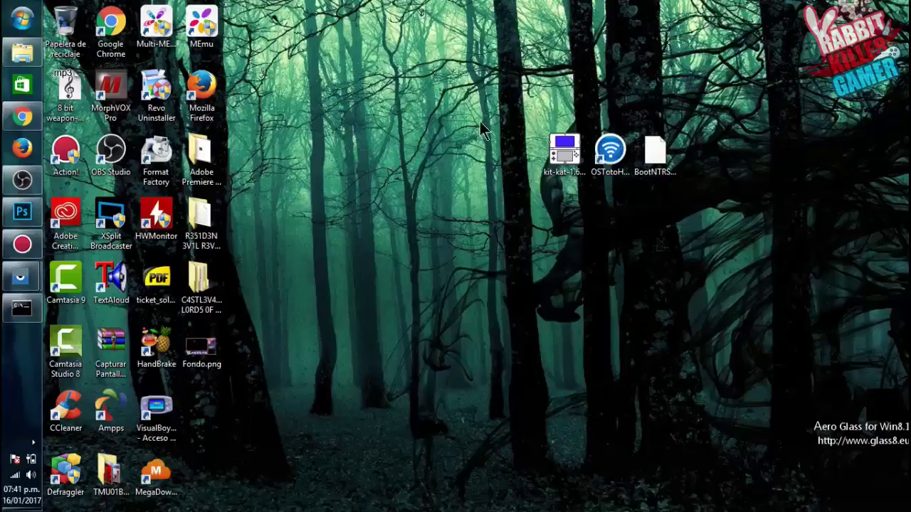
{"action": "left_click_drag", "start_coordinate": [668, 61], "coordinate": [653, 175]}
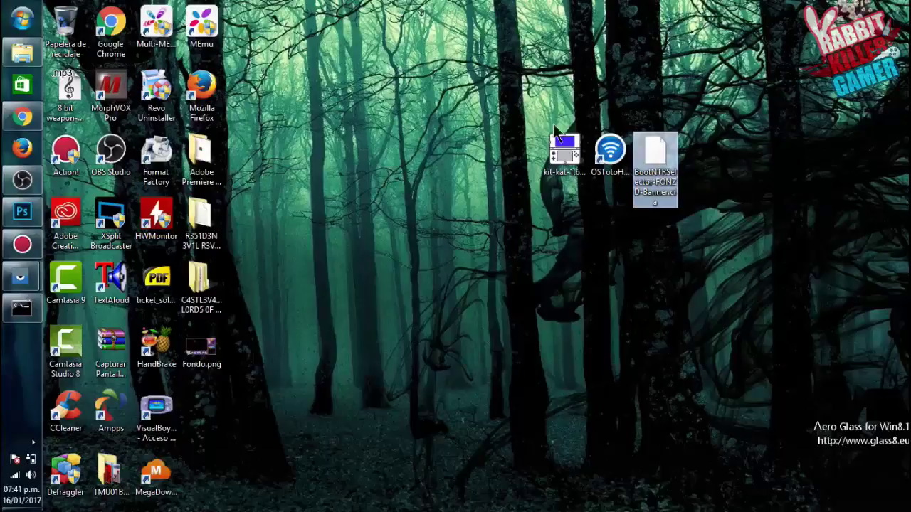
{"action": "left_click_drag", "start_coordinate": [534, 55], "coordinate": [582, 359]}
{"action": "left_click_drag", "start_coordinate": [634, 128], "coordinate": [671, 352]}
{"action": "left_click_drag", "start_coordinate": [647, 62], "coordinate": [676, 313]}
{"action": "left_click_drag", "start_coordinate": [555, 43], "coordinate": [563, 147]}
{"action": "left_click", "coordinate": [559, 163]}
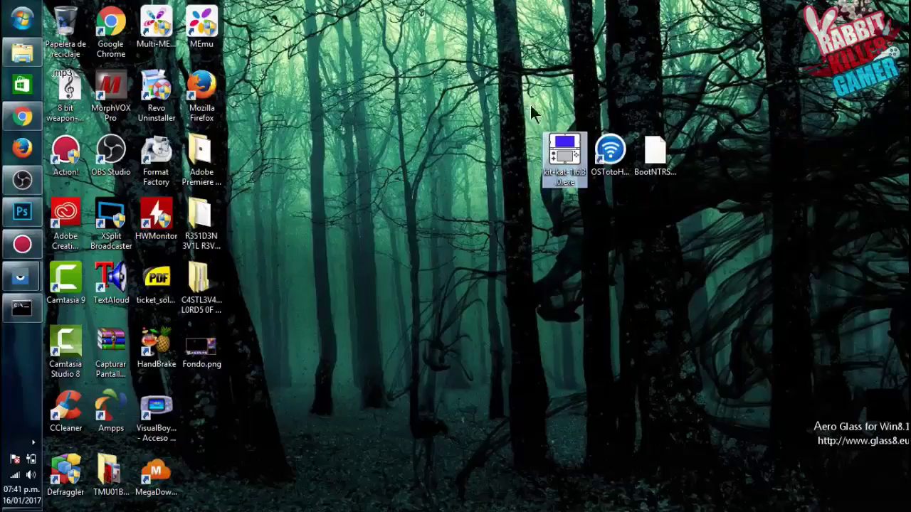
{"action": "left_click", "coordinate": [563, 63]}
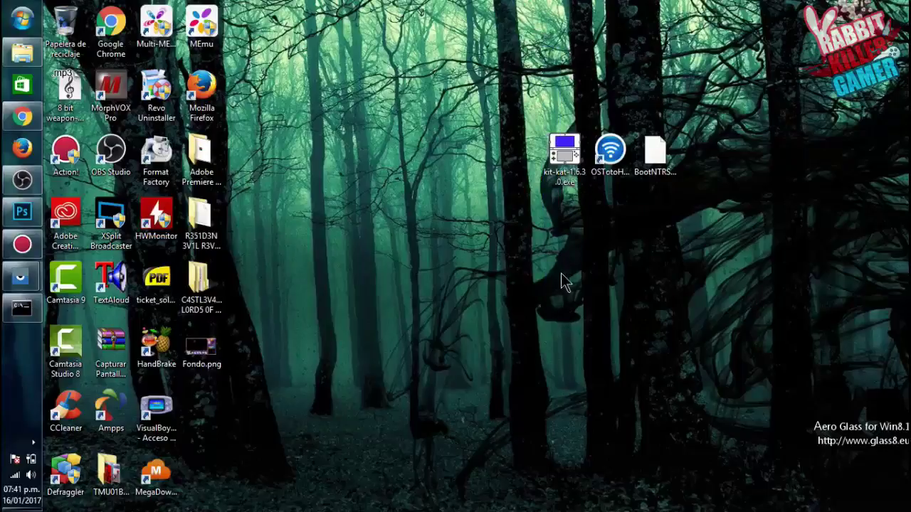
{"action": "left_click_drag", "start_coordinate": [557, 109], "coordinate": [567, 265]}
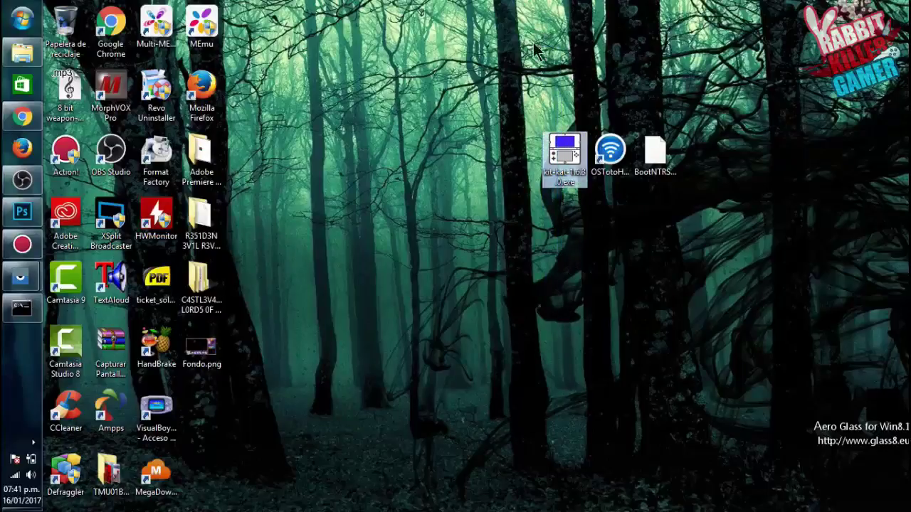
{"action": "left_click_drag", "start_coordinate": [570, 103], "coordinate": [558, 271]}
{"action": "left_click_drag", "start_coordinate": [562, 64], "coordinate": [575, 253]}
{"action": "left_click_drag", "start_coordinate": [570, 42], "coordinate": [598, 306]}
{"action": "left_click_drag", "start_coordinate": [649, 64], "coordinate": [669, 244]}
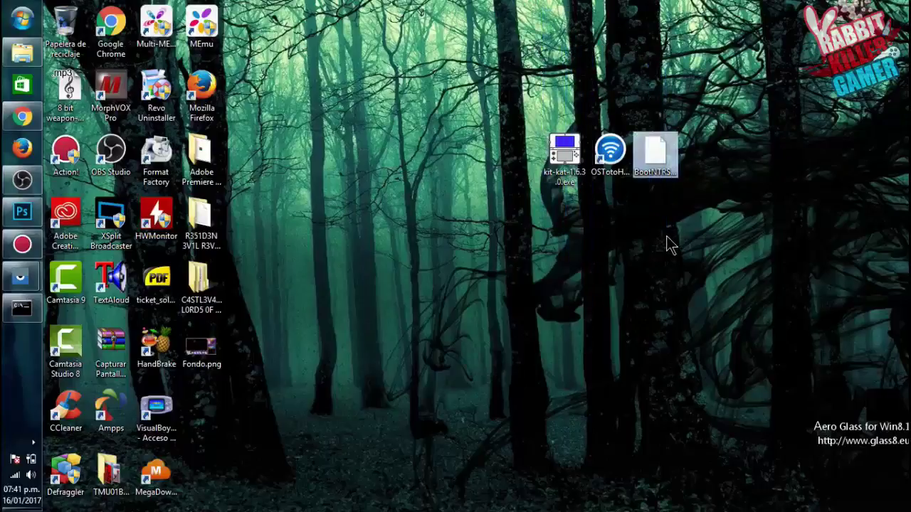
{"action": "left_click_drag", "start_coordinate": [571, 100], "coordinate": [548, 328]}
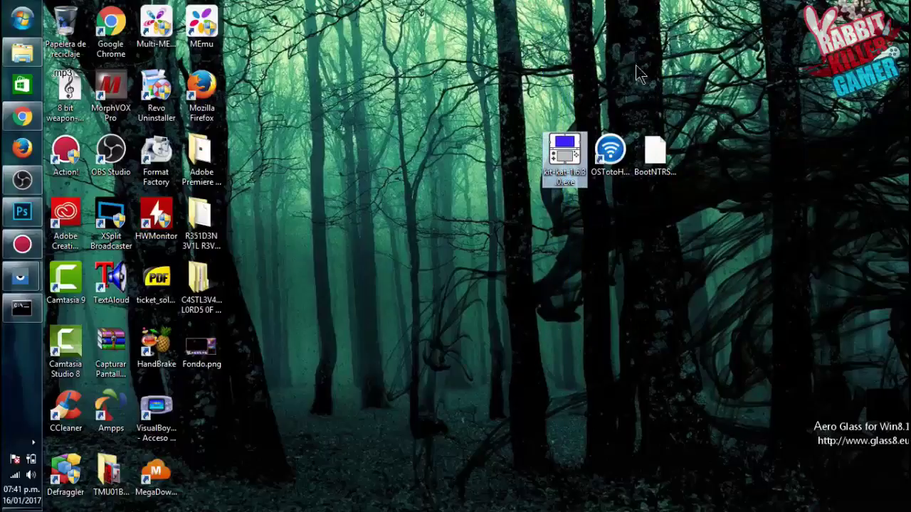
{"action": "left_click_drag", "start_coordinate": [637, 65], "coordinate": [671, 385]}
{"action": "left_click_drag", "start_coordinate": [656, 47], "coordinate": [672, 306]}
{"action": "left_click_drag", "start_coordinate": [548, 36], "coordinate": [575, 381]}
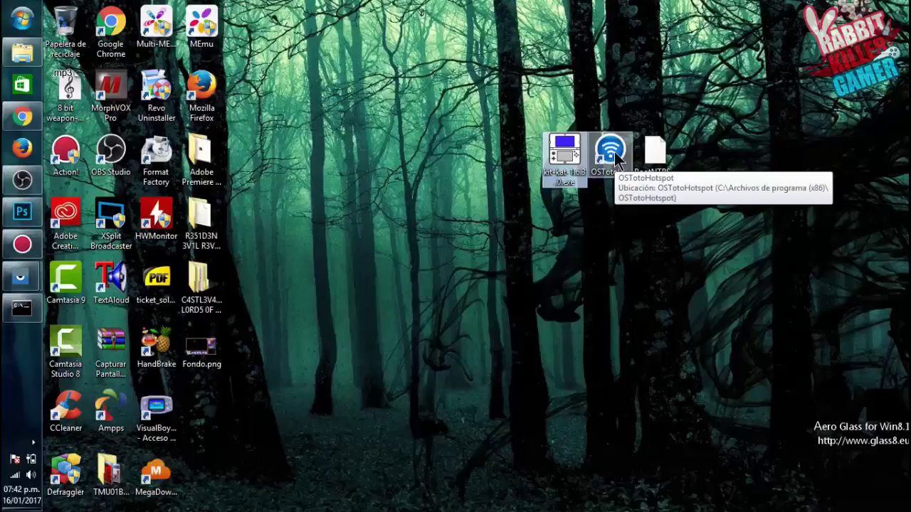
Bring up Vysor's mirror of phone 4034A, closing the device chooser and dismissing the device settings
{"action": "left_click", "coordinate": [22, 277]}
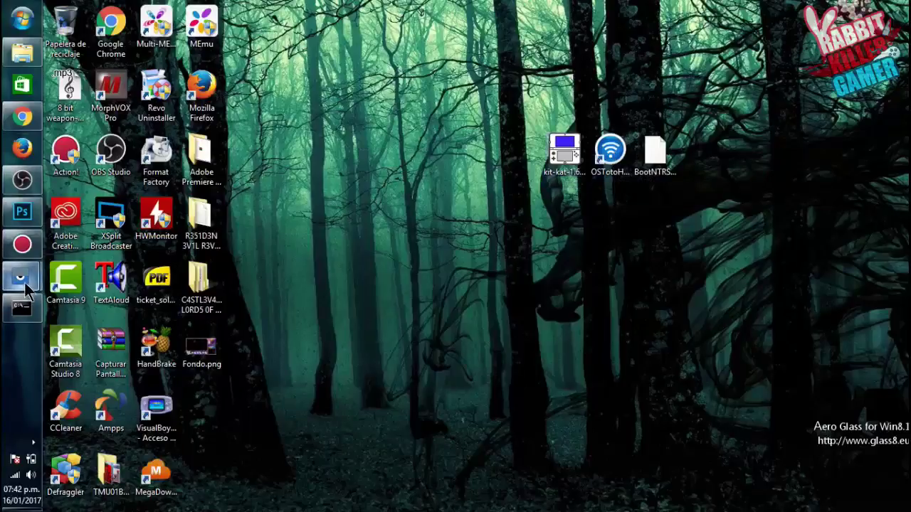
{"action": "left_click", "coordinate": [100, 309]}
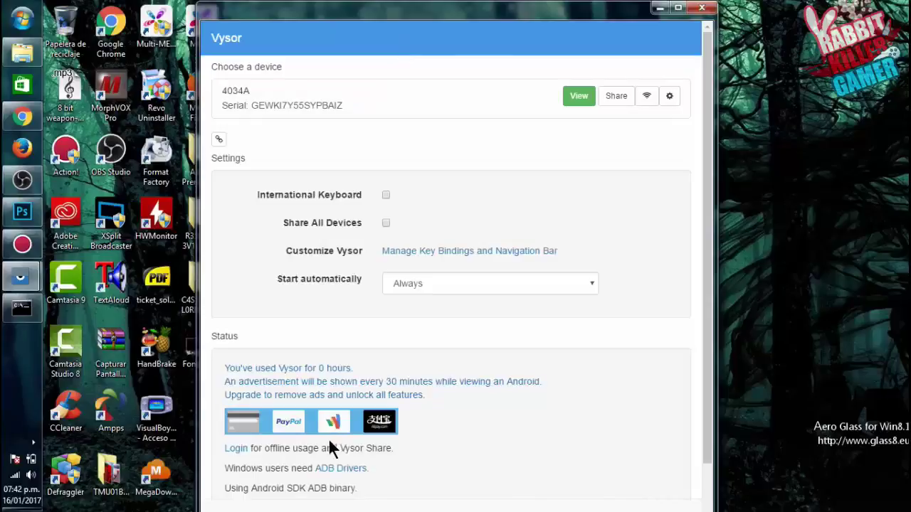
{"action": "left_click", "coordinate": [702, 8]}
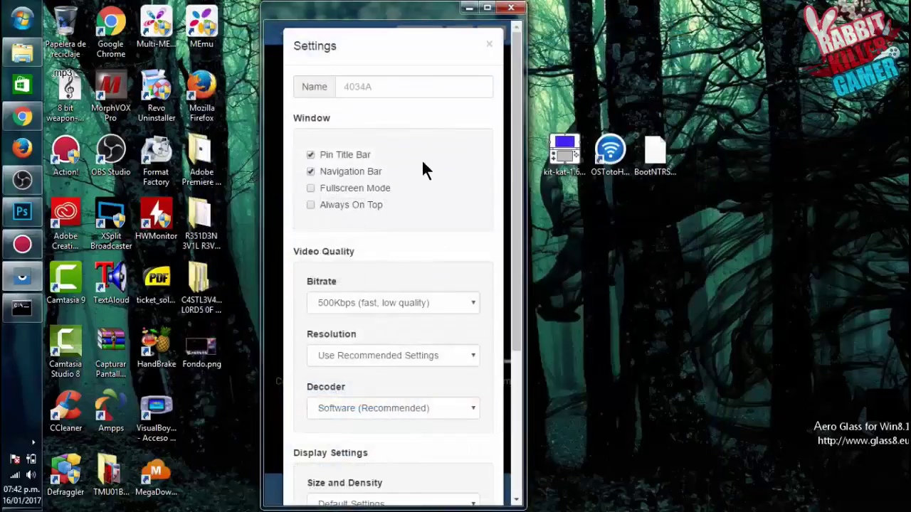
{"action": "left_click", "coordinate": [274, 119]}
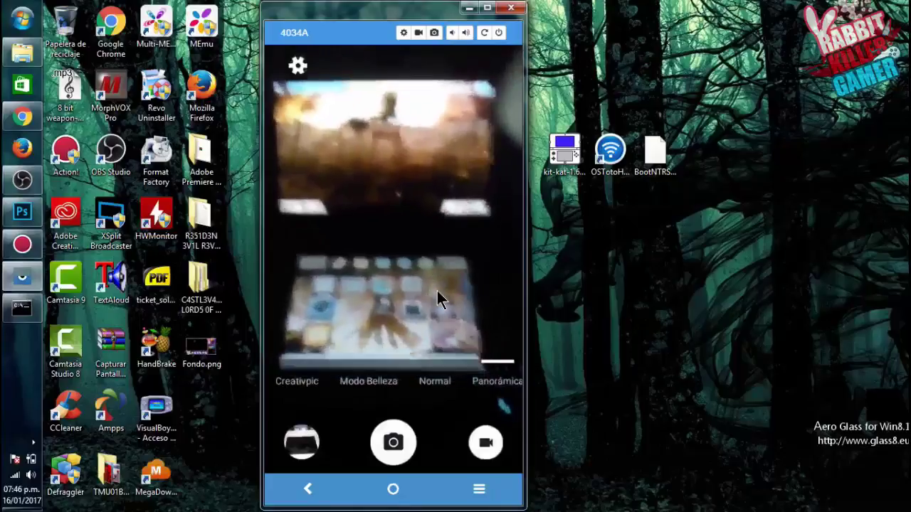
Minimize the phone mirror, then close the Command Prompt and Vysor windows
{"action": "left_click", "coordinate": [469, 8]}
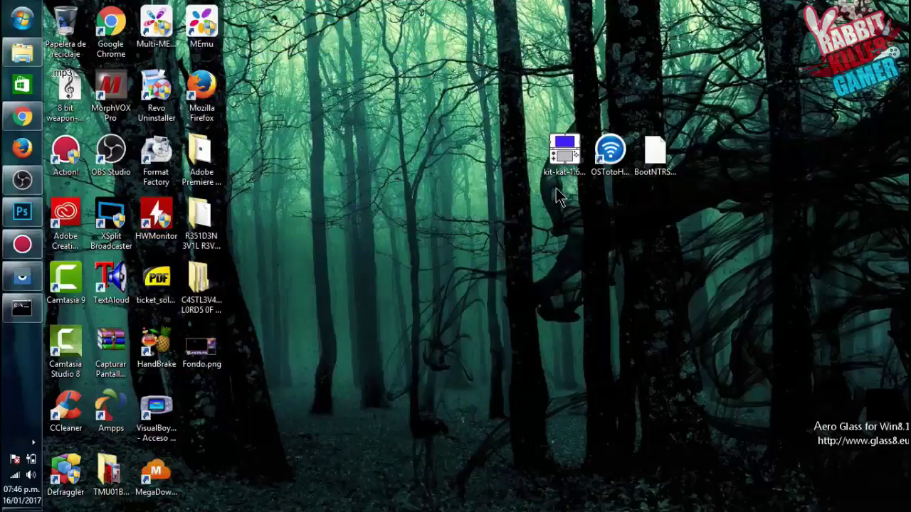
{"action": "right_click", "coordinate": [21, 307]}
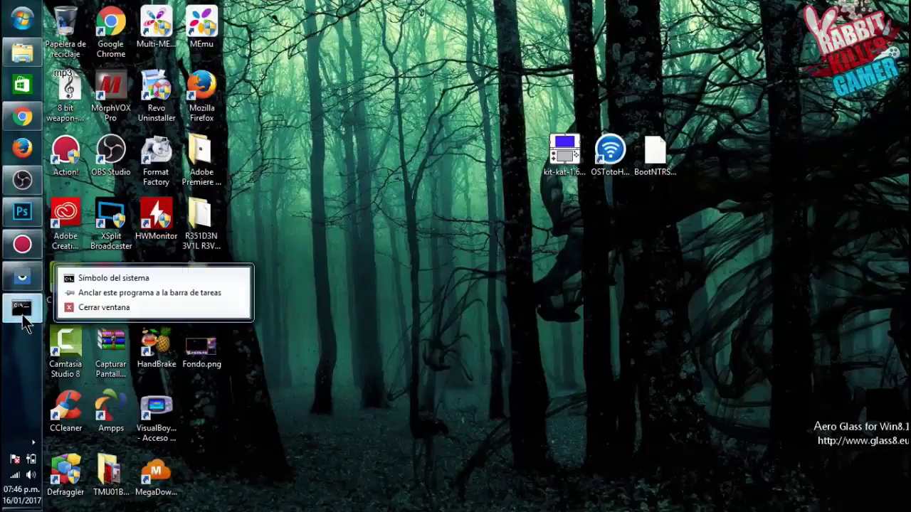
{"action": "left_click", "coordinate": [67, 305]}
{"action": "right_click", "coordinate": [22, 278]}
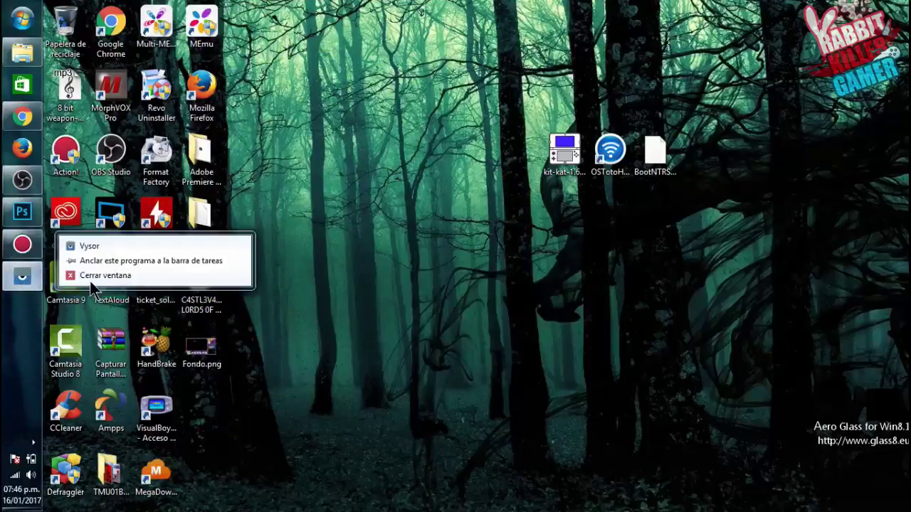
{"action": "left_click", "coordinate": [86, 273]}
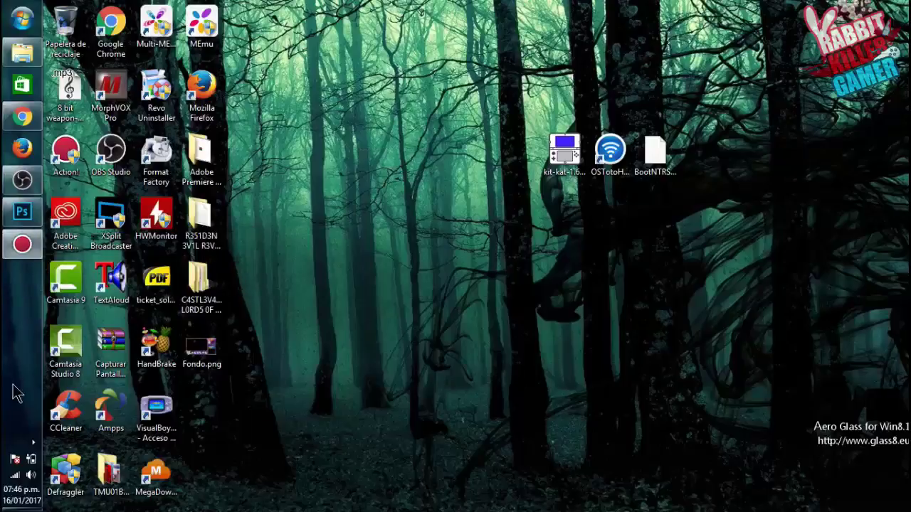
Move the taskbar to the bottom edge of the screen and open the sound recording devices
{"action": "right_click", "coordinate": [32, 476]}
{"action": "left_click_drag", "start_coordinate": [14, 401], "coordinate": [847, 507]}
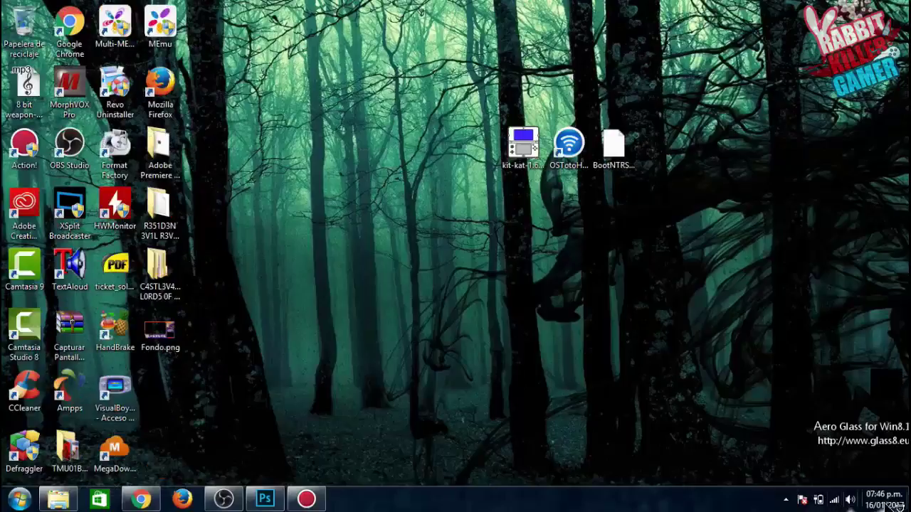
{"action": "right_click", "coordinate": [850, 501]}
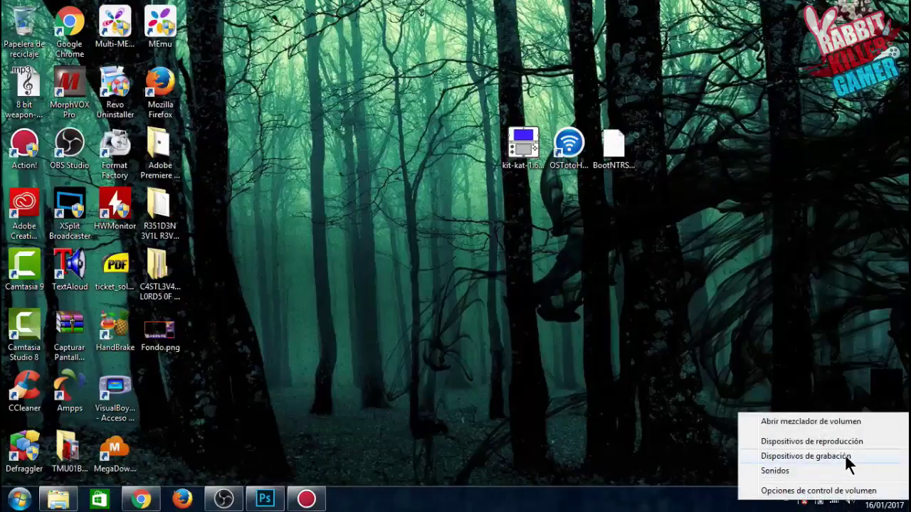
{"action": "left_click", "coordinate": [849, 459]}
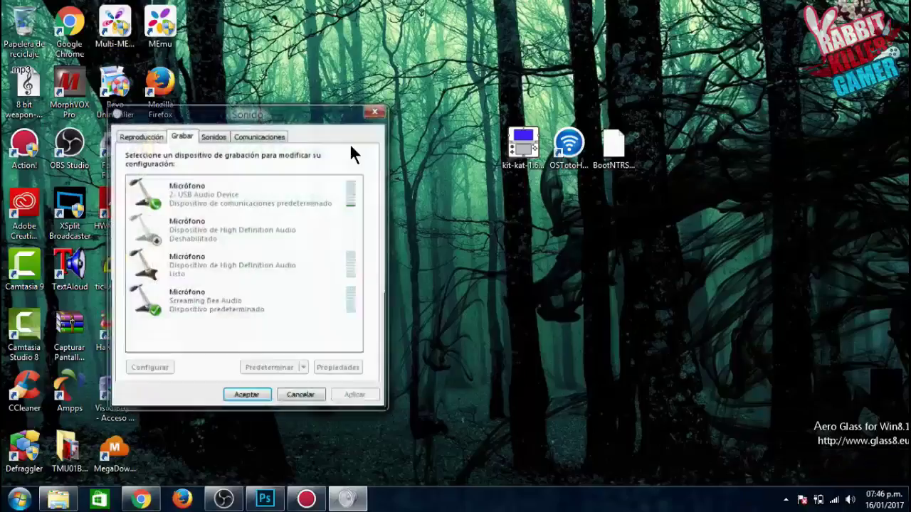
{"action": "left_click_drag", "start_coordinate": [285, 115], "coordinate": [331, 77]}
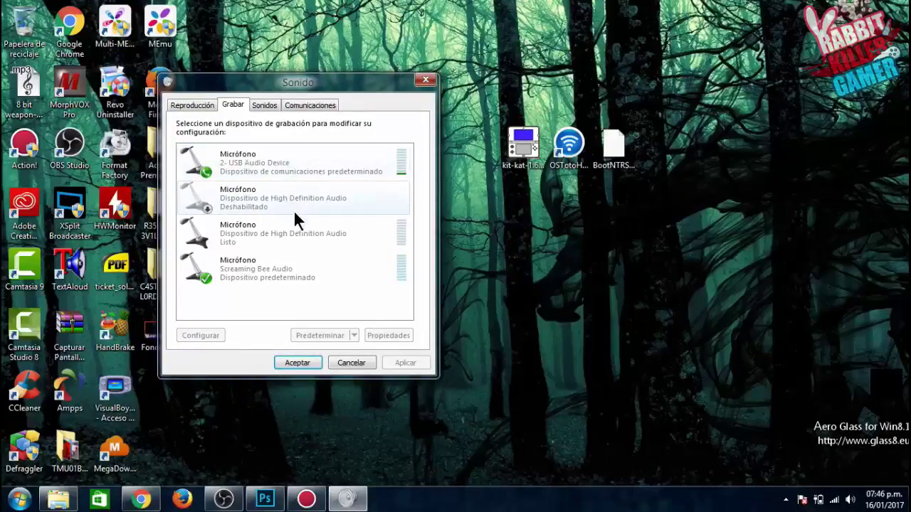
Enable "Escuchar este dispositivo" for the 2- USB Audio Device microphone, apply it, and close the sound settings
{"action": "left_click", "coordinate": [257, 163]}
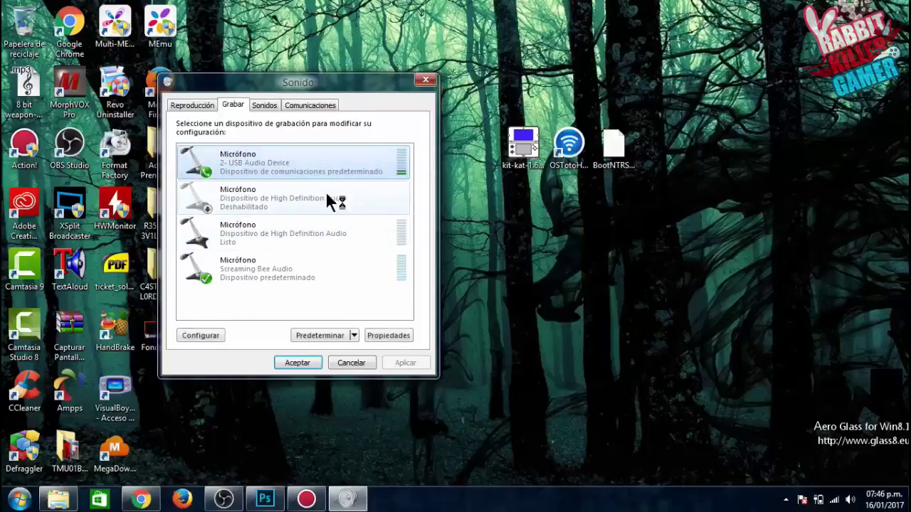
{"action": "right_click", "coordinate": [263, 170]}
{"action": "left_click", "coordinate": [245, 160]}
{"action": "double_click", "coordinate": [246, 159]}
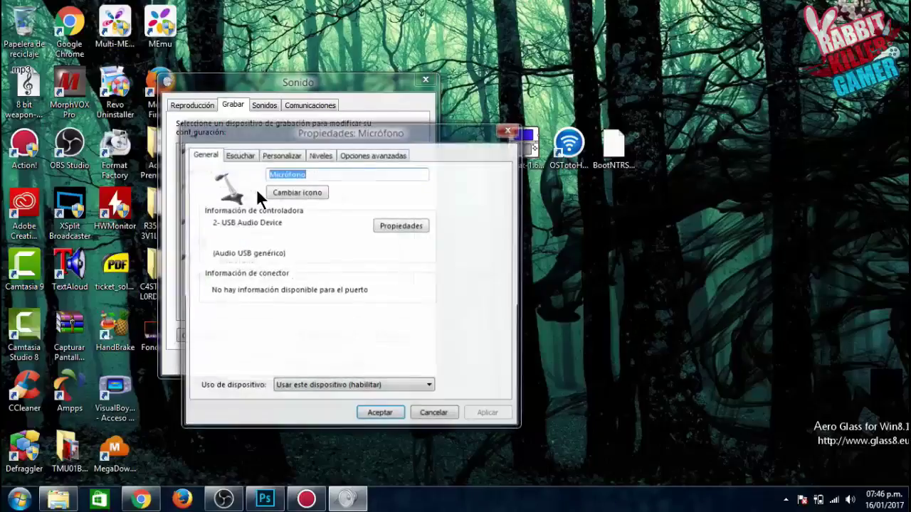
{"action": "left_click", "coordinate": [243, 155]}
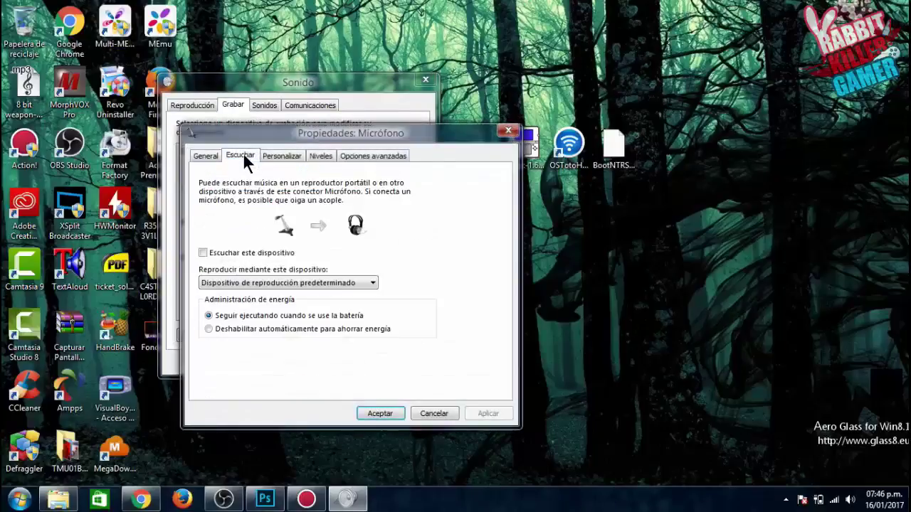
{"action": "left_click", "coordinate": [202, 252]}
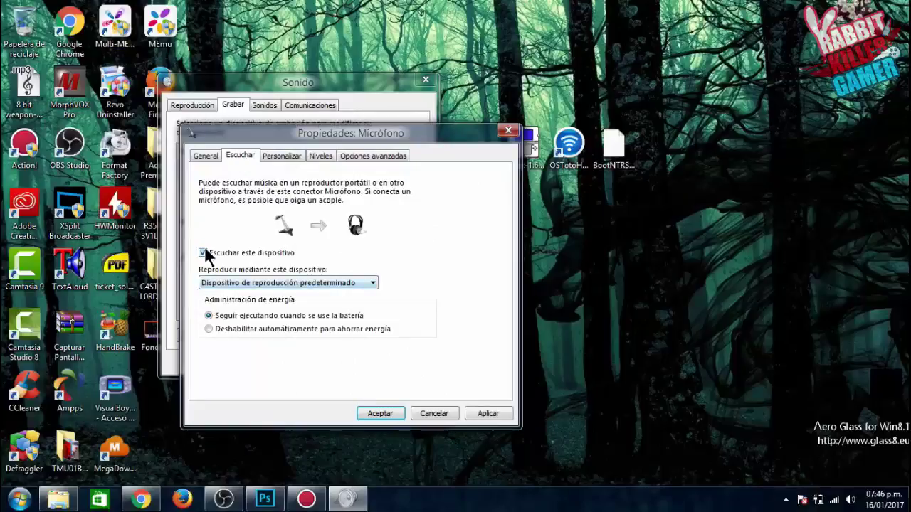
{"action": "left_click", "coordinate": [481, 415]}
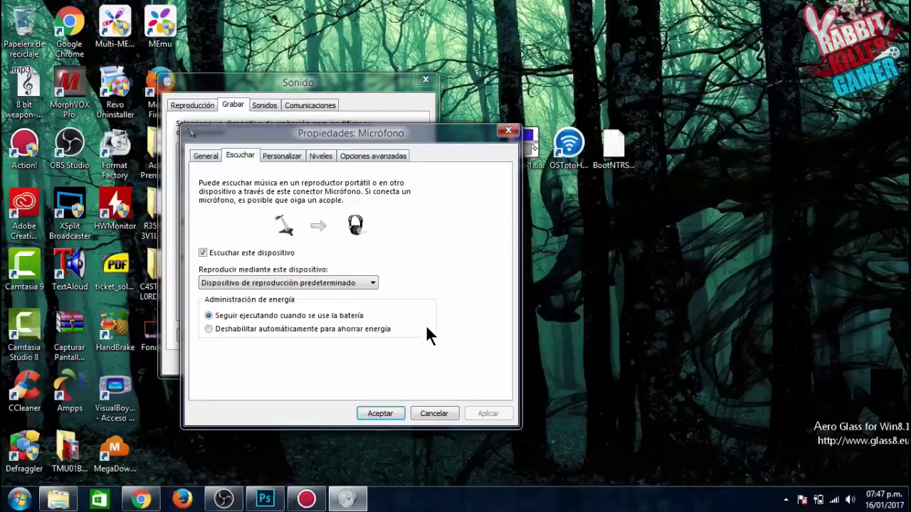
{"action": "left_click", "coordinate": [394, 413]}
{"action": "left_click", "coordinate": [393, 416]}
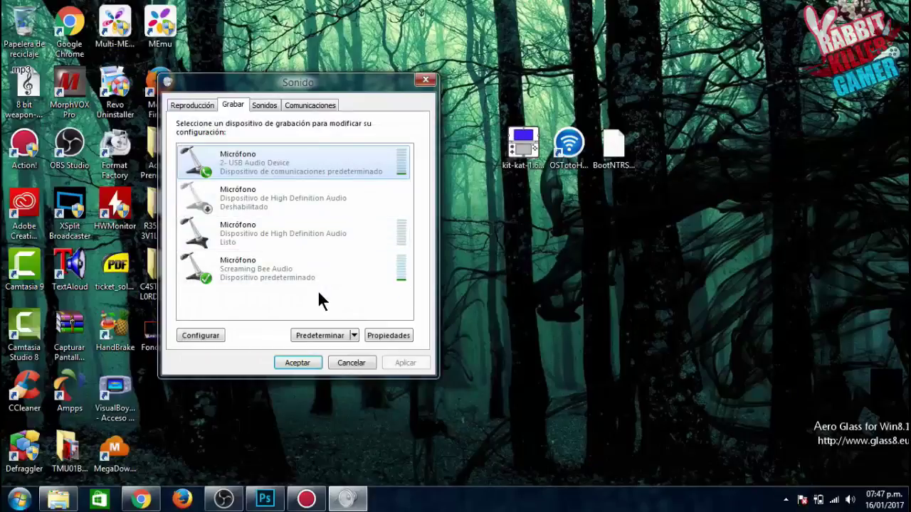
{"action": "left_click", "coordinate": [426, 80]}
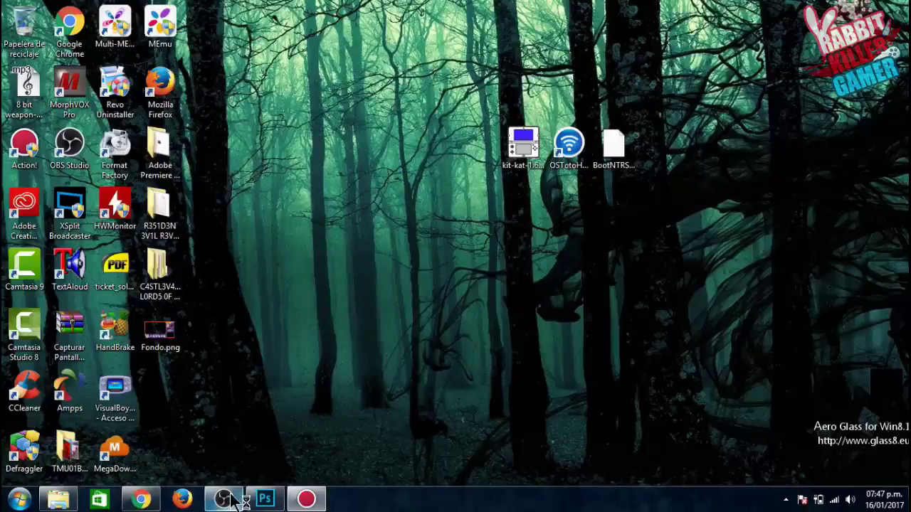
Switch to OBS to review the Pokemon Sol scene layout and its sources, then minimize it
{"action": "mouse_move", "coordinate": [234, 500]}
{"action": "left_click", "coordinate": [237, 409]}
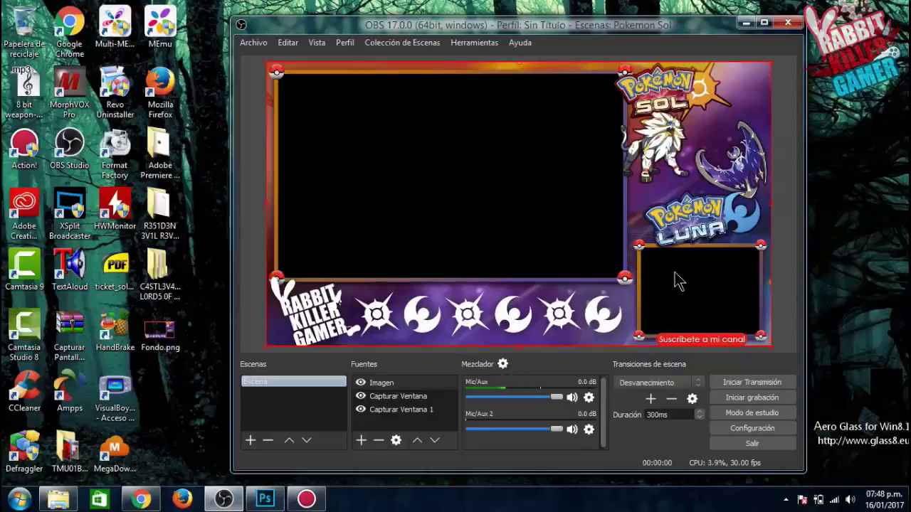
{"action": "left_click", "coordinate": [745, 24]}
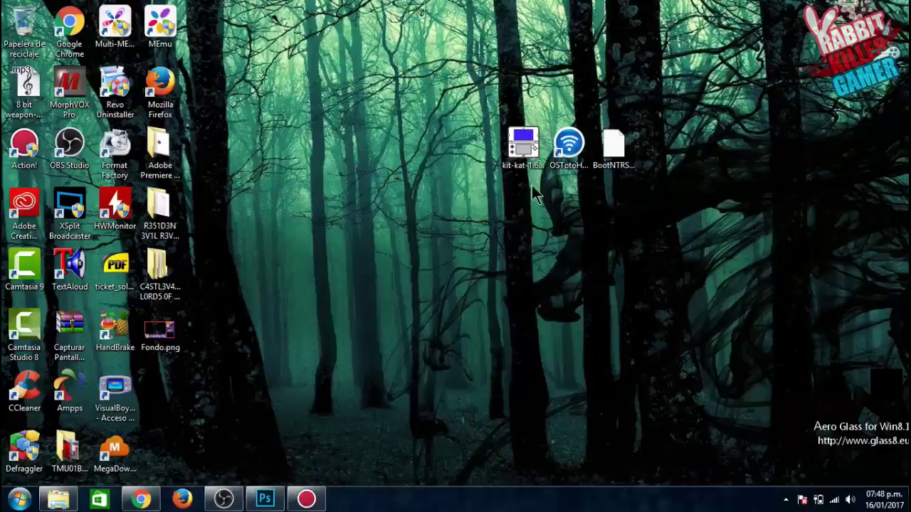
Launch OSToto Hotspot, dismiss its startup prompts, and move its window inward from the edge of the desktop
{"action": "double_click", "coordinate": [569, 149]}
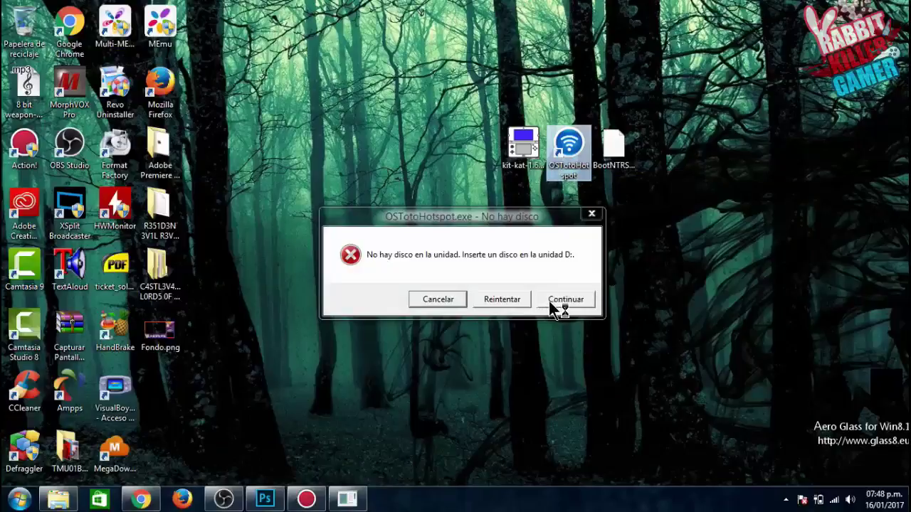
{"action": "left_click", "coordinate": [559, 300]}
{"action": "left_click", "coordinate": [515, 279]}
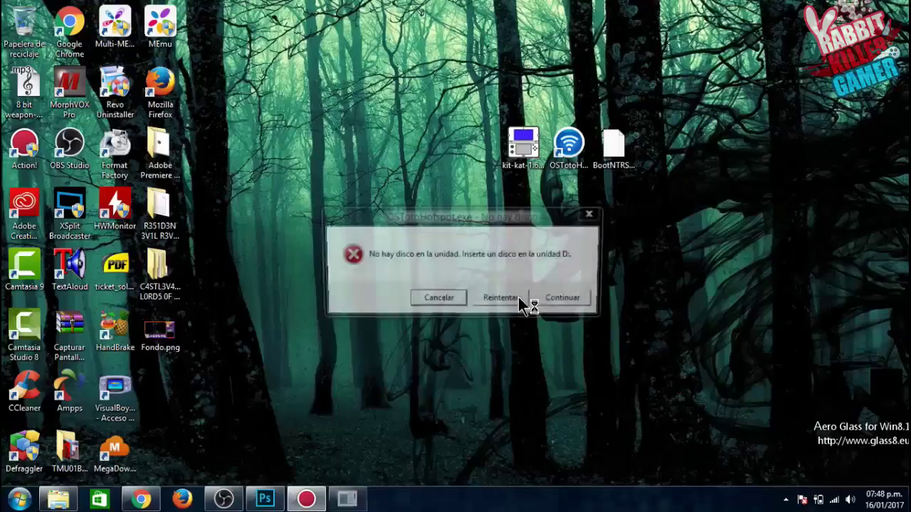
{"action": "left_click", "coordinate": [580, 300]}
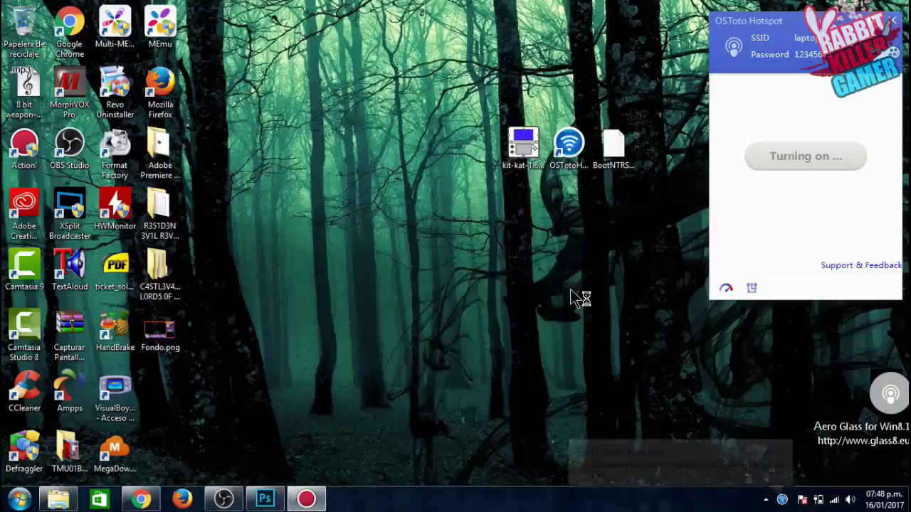
{"action": "left_click_drag", "start_coordinate": [801, 21], "coordinate": [702, 82]}
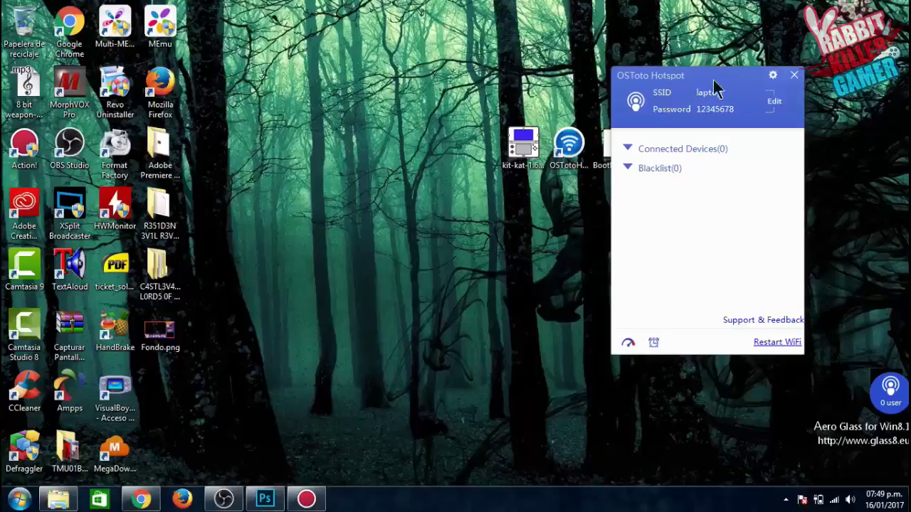
{"action": "left_click_drag", "start_coordinate": [714, 76], "coordinate": [692, 32]}
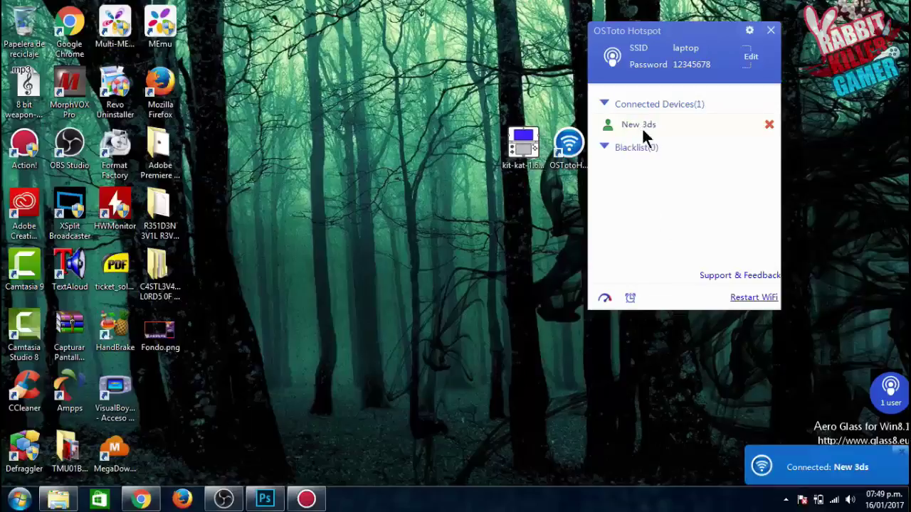
Launch kit-kat, reposition its window, and open the New 3ds device details in OSToto Hotspot to check its IP address
{"action": "mouse_move", "coordinate": [649, 130]}
{"action": "double_click", "coordinate": [523, 149]}
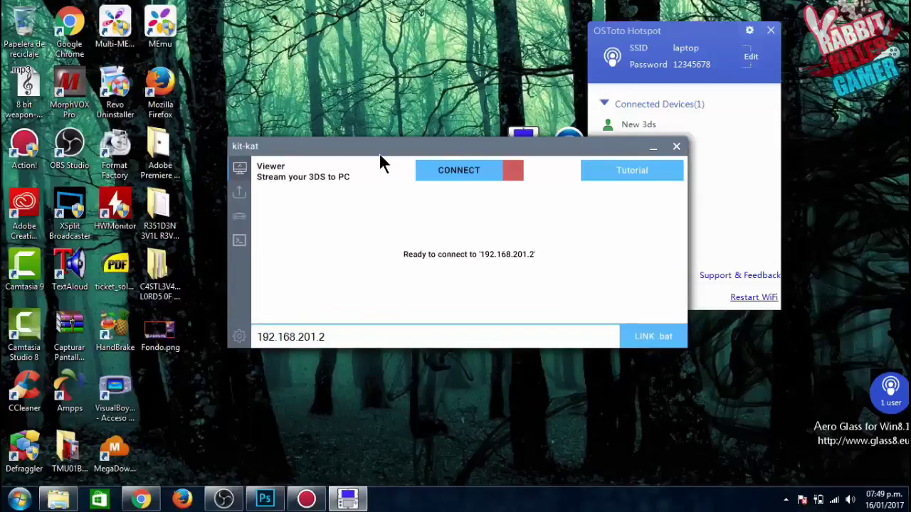
{"action": "left_click_drag", "start_coordinate": [380, 157], "coordinate": [329, 108]}
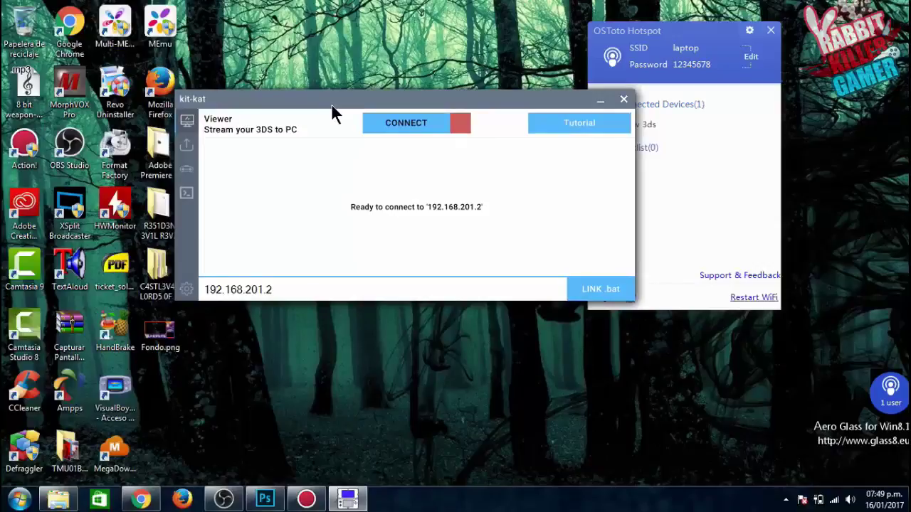
{"action": "triple_click", "coordinate": [291, 289]}
{"action": "left_click", "coordinate": [664, 128]}
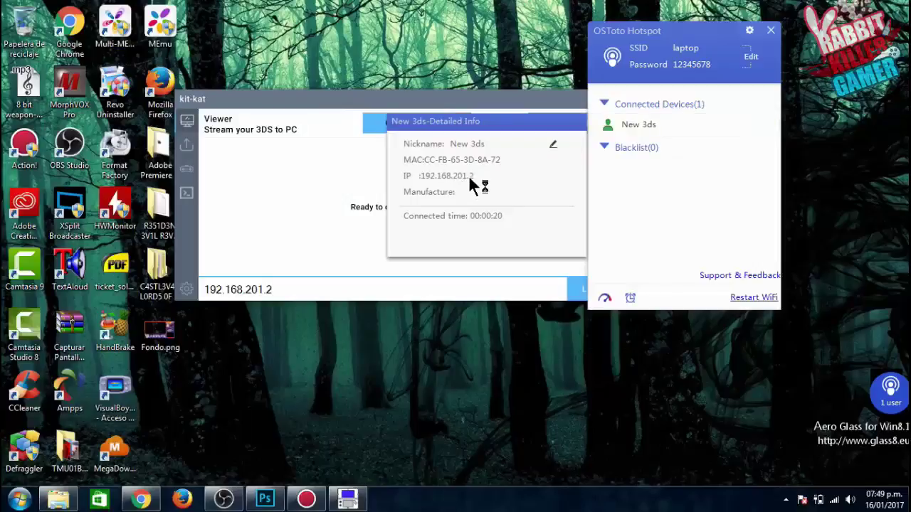
Try to connect kit-kat to the console at 192.168.201.2, and exit the program from its error dialog
{"action": "left_click", "coordinate": [253, 287]}
{"action": "left_click_drag", "start_coordinate": [281, 291], "coordinate": [247, 289]}
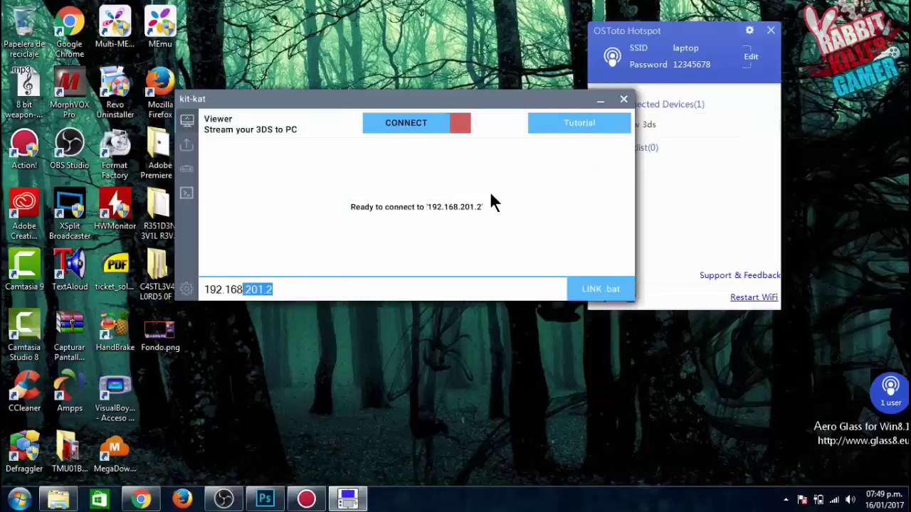
{"action": "left_click", "coordinate": [387, 130]}
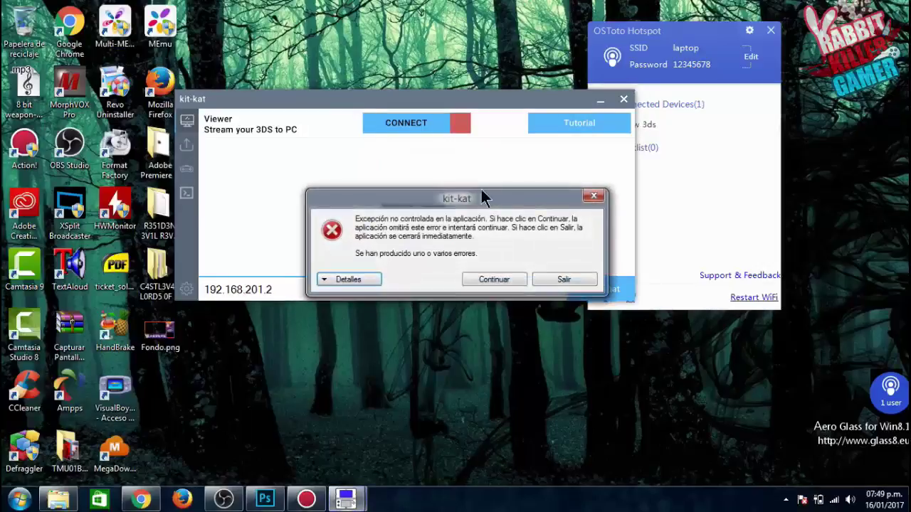
{"action": "left_click", "coordinate": [563, 280]}
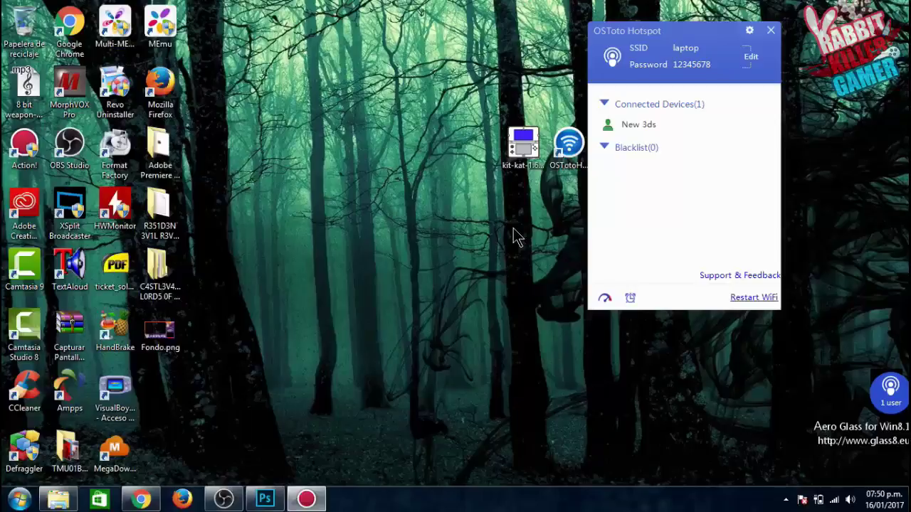
Relaunch kit-kat, review its Viewer streaming settings, and connect to the console from the Viewer page
{"action": "left_click", "coordinate": [528, 148]}
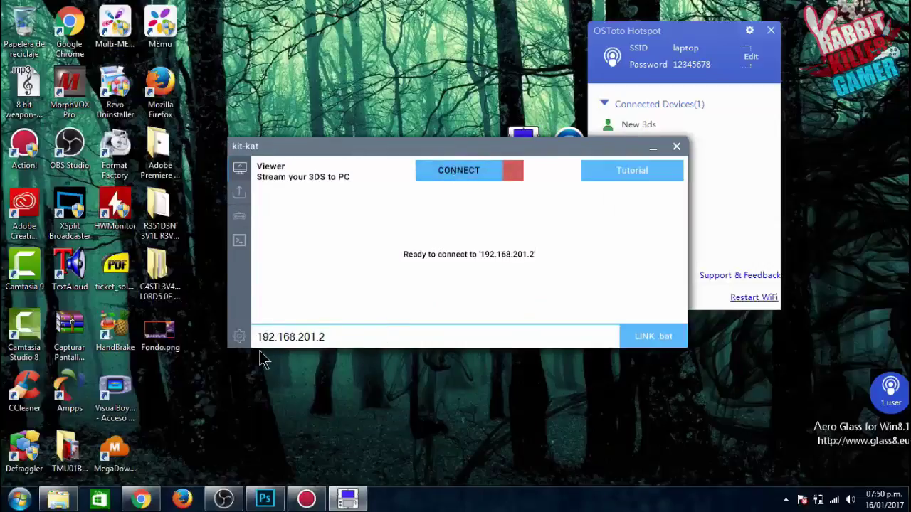
{"action": "left_click", "coordinate": [239, 336]}
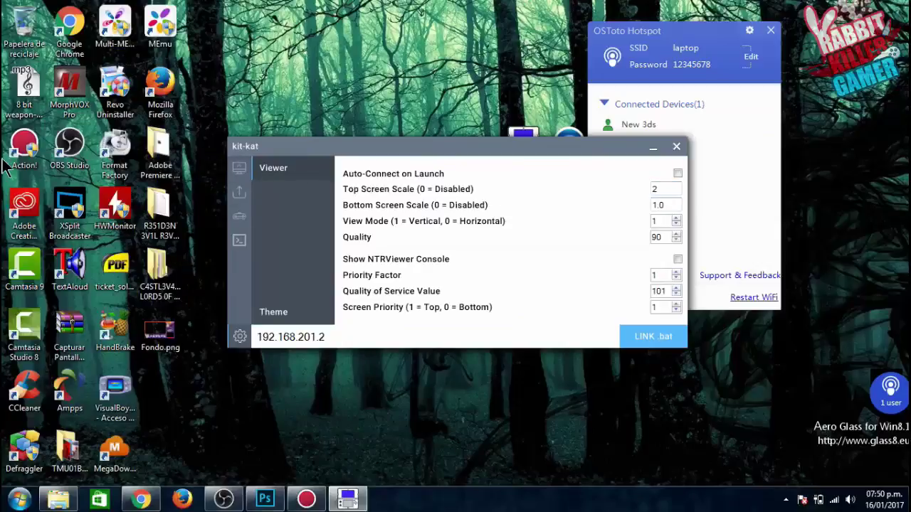
{"action": "left_click", "coordinate": [239, 169]}
{"action": "left_click", "coordinate": [463, 175]}
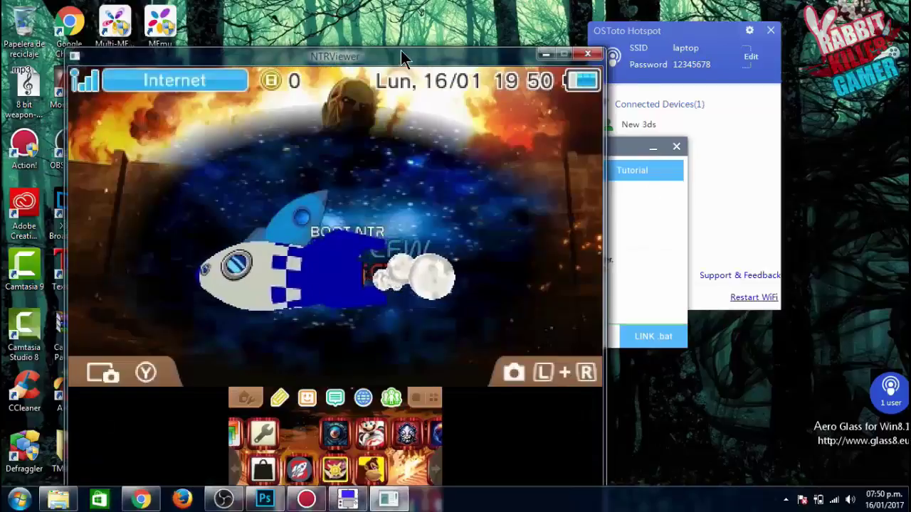
Fit NTRViewer on the desktop by moving it up and docking the taskbar at the left edge, and minimize kit-kat
{"action": "left_click_drag", "start_coordinate": [401, 55], "coordinate": [392, 12]}
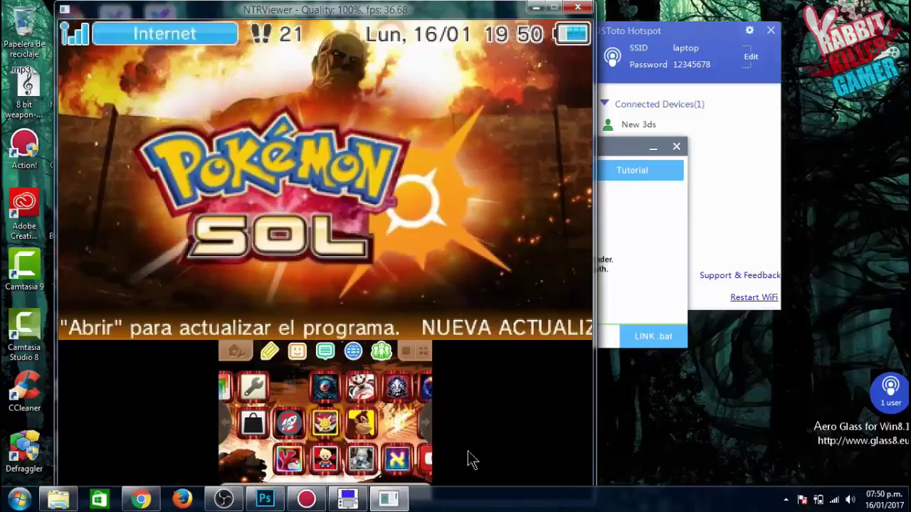
{"action": "left_click_drag", "start_coordinate": [470, 502], "coordinate": [37, 480]}
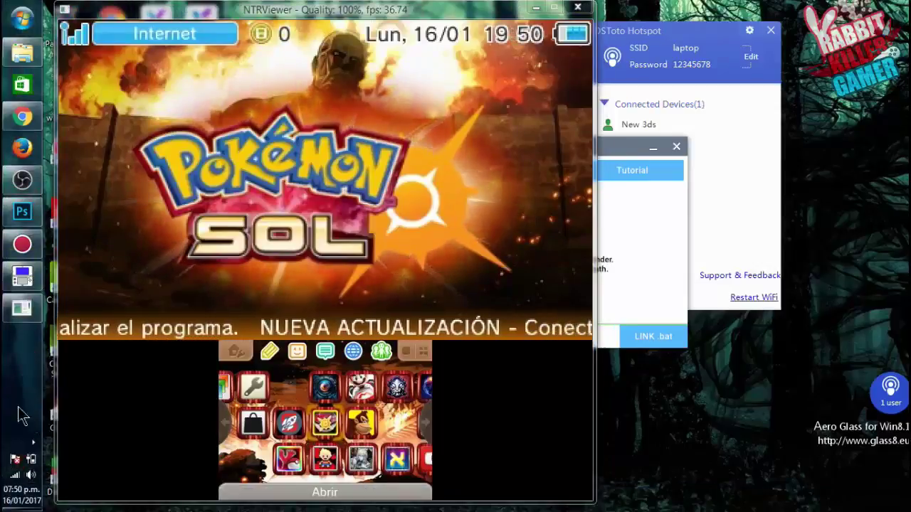
{"action": "left_click", "coordinate": [682, 219]}
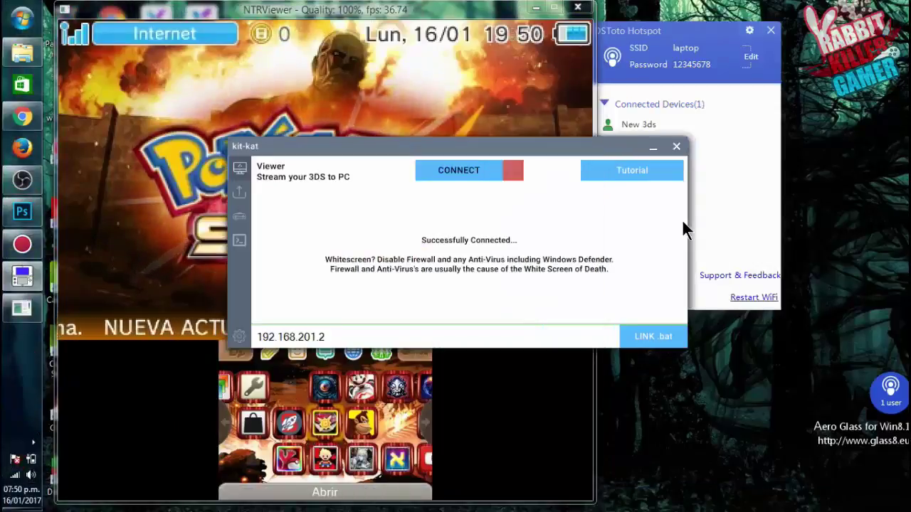
{"action": "left_click", "coordinate": [649, 142]}
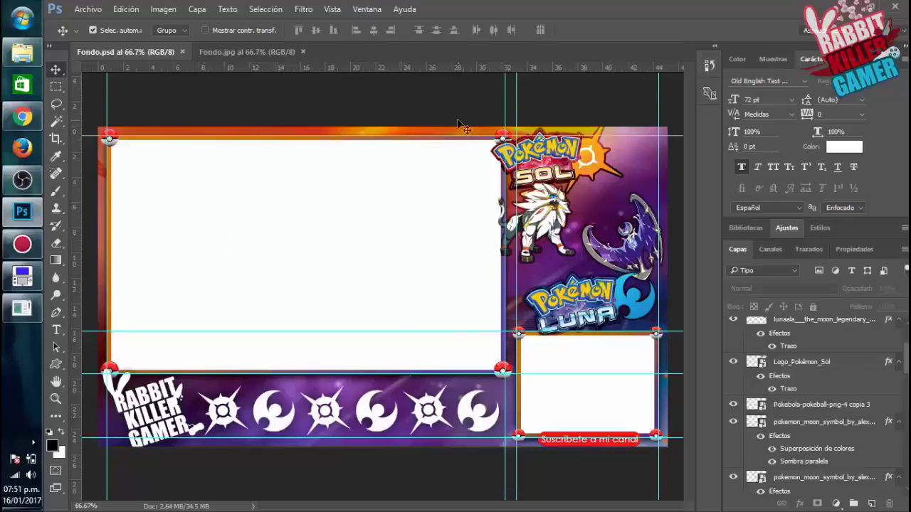
Compare Fondo.jpg with the layered Fondo.psd in Photoshop, hiding and showing the Logo_Pokémon_Sol layer to check it
{"action": "left_click", "coordinate": [242, 53]}
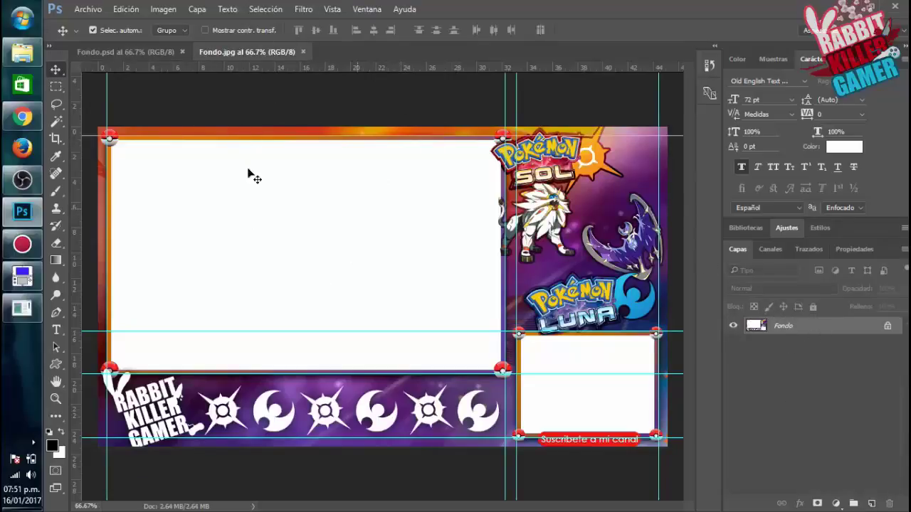
{"action": "left_click", "coordinate": [126, 53]}
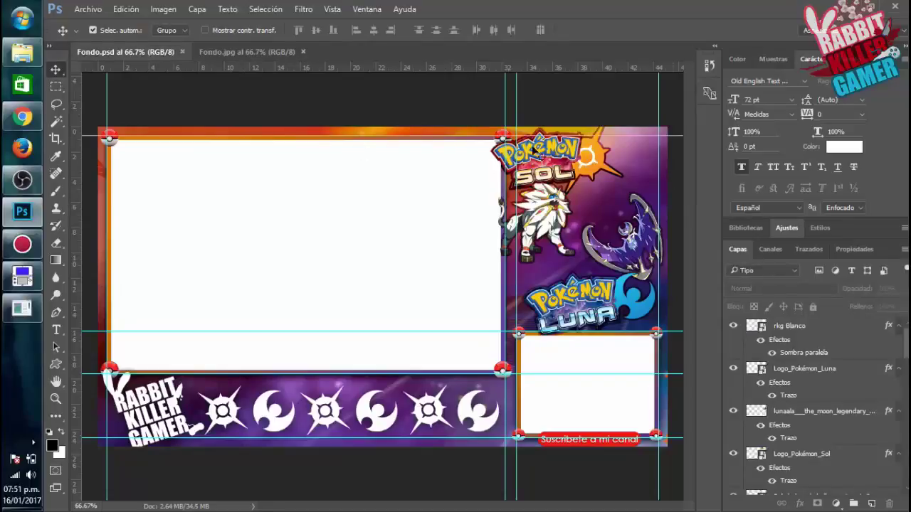
{"action": "left_click", "coordinate": [558, 177]}
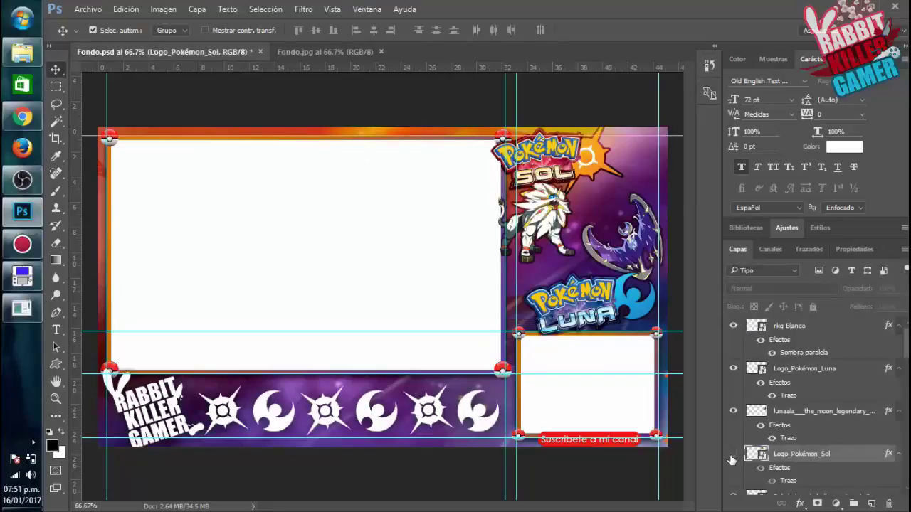
{"action": "left_click", "coordinate": [733, 454]}
{"action": "left_click", "coordinate": [733, 454]}
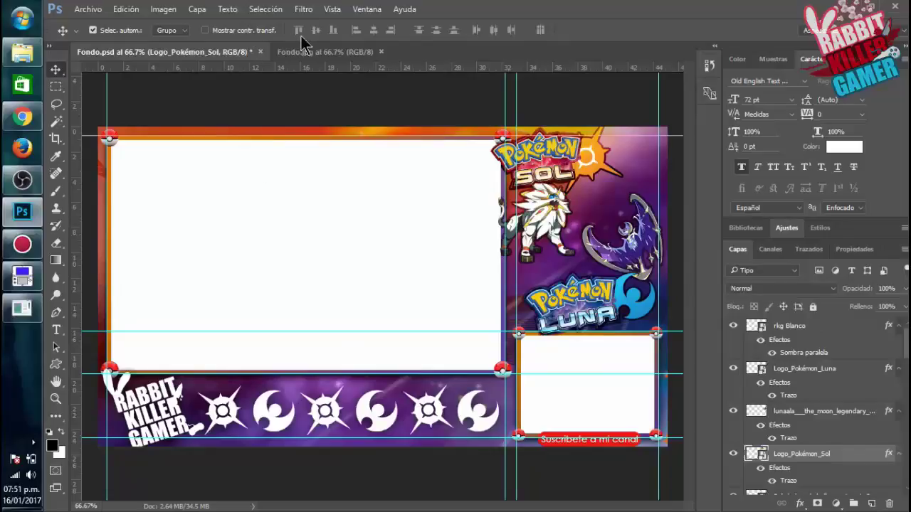
Select the large white frame area of Fondo.jpg with the Magic Wand and try to delete it from the background
{"action": "left_click", "coordinate": [326, 54]}
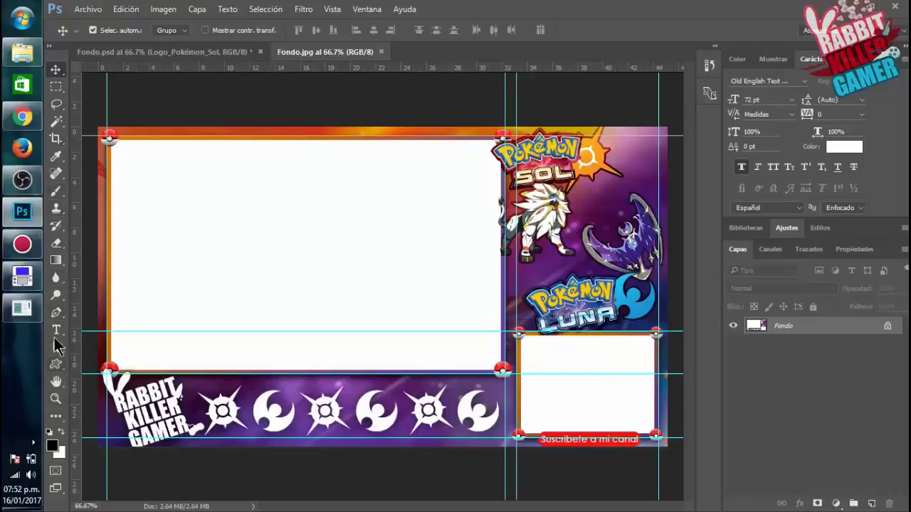
{"action": "left_click", "coordinate": [21, 148]}
{"action": "left_click", "coordinate": [56, 121]}
{"action": "left_click", "coordinate": [383, 265]}
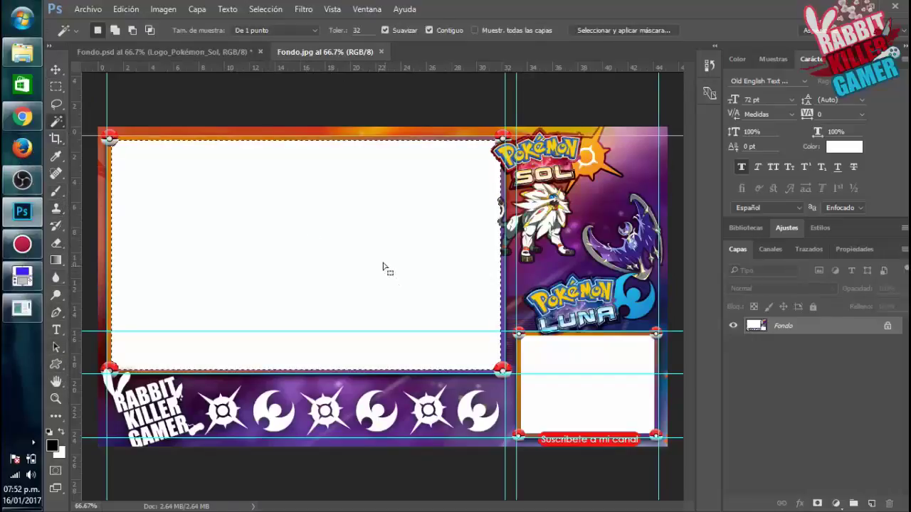
{"action": "key", "text": "Delete"}
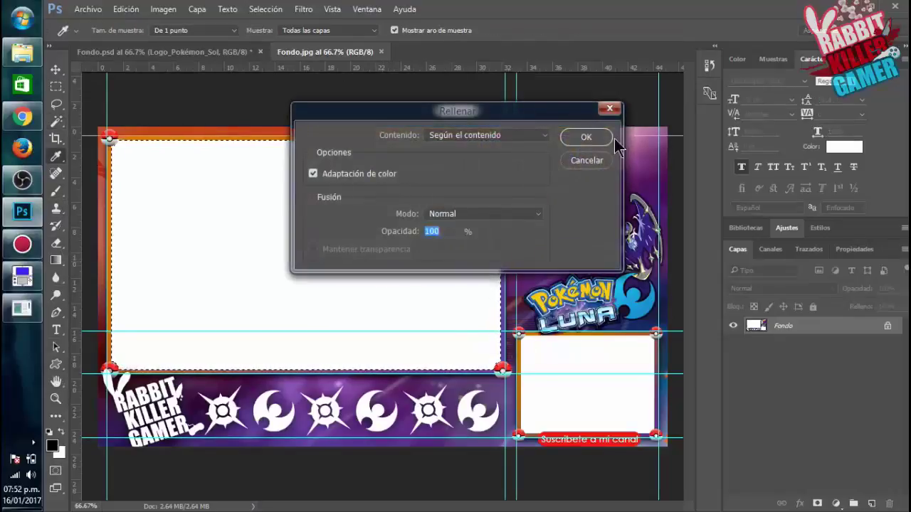
{"action": "left_click", "coordinate": [580, 136]}
Convert the locked Fondo background of Fondo.jpg into a regular editable layer
{"action": "right_click", "coordinate": [808, 329]}
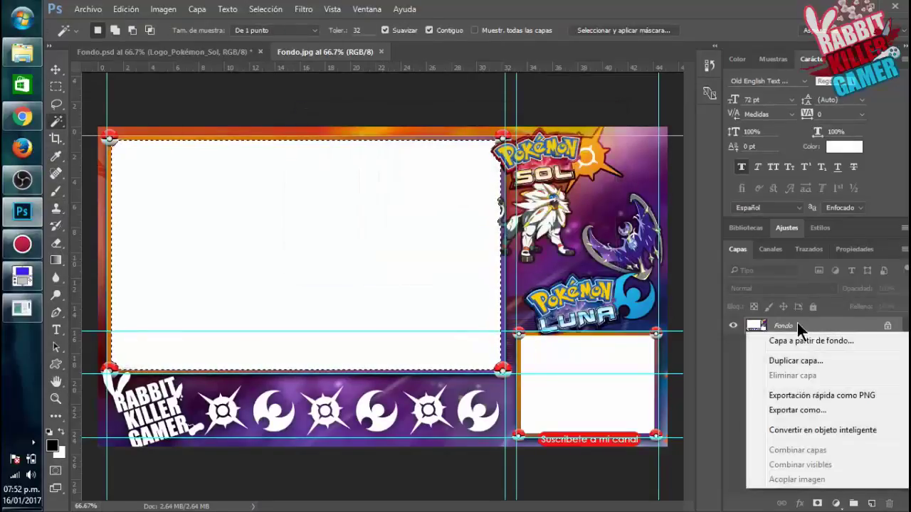
{"action": "left_click", "coordinate": [795, 351]}
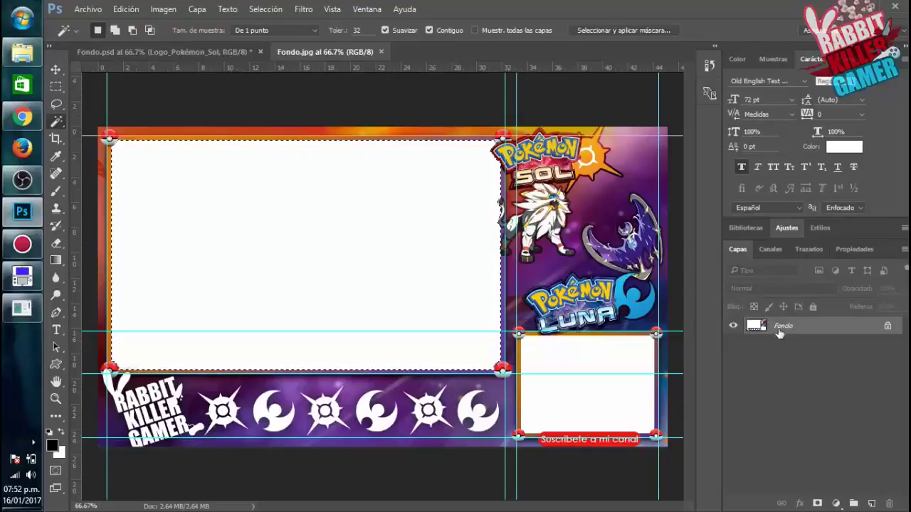
{"action": "double_click", "coordinate": [776, 331]}
{"action": "left_click", "coordinate": [593, 159]}
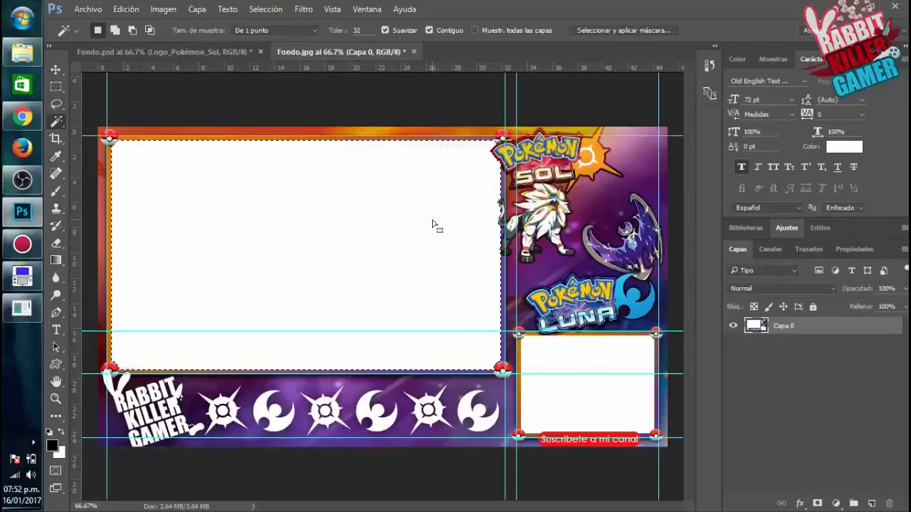
Delete the white fill inside the large frame and the small frame so both areas are transparent
{"action": "key", "text": "Delete"}
{"action": "left_click", "coordinate": [605, 370]}
{"action": "key", "text": "Delete"}
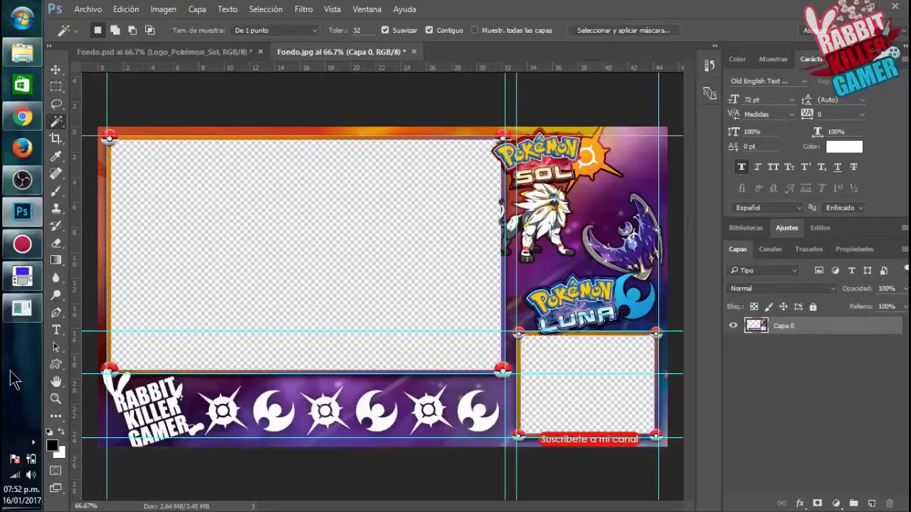
Save a copy to the Escritorio folder as Fondo.png in PNG format, replacing the existing file, with Menor/Lento compression and no interlacing
{"action": "left_click", "coordinate": [23, 53]}
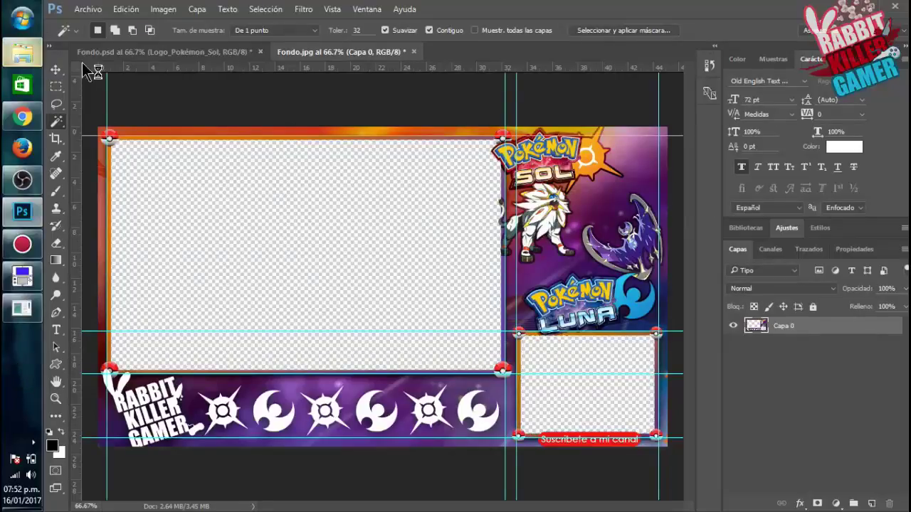
{"action": "left_click", "coordinate": [85, 9]}
{"action": "left_click", "coordinate": [116, 156]}
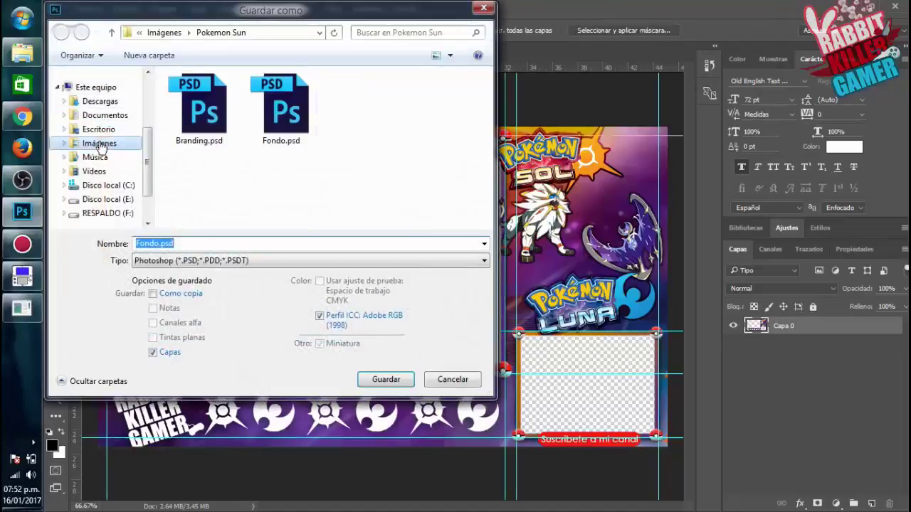
{"action": "left_click", "coordinate": [98, 130]}
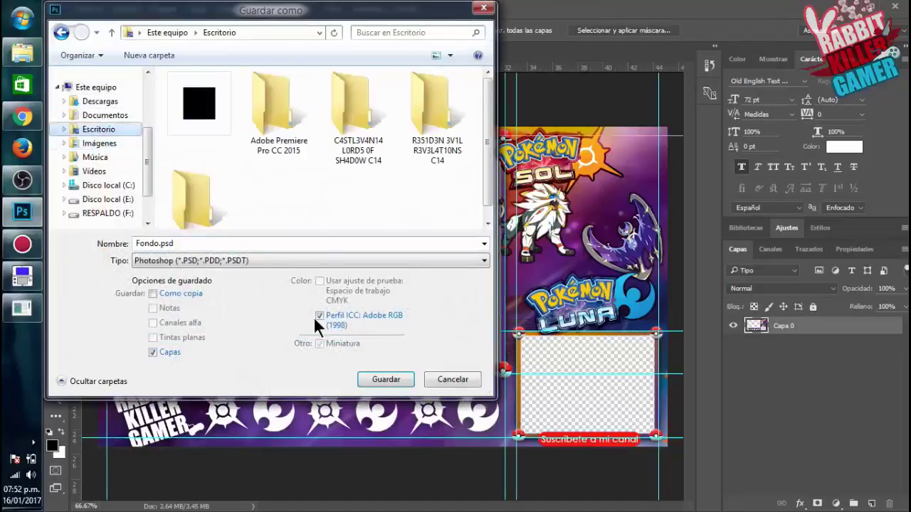
{"action": "left_click", "coordinate": [250, 262]}
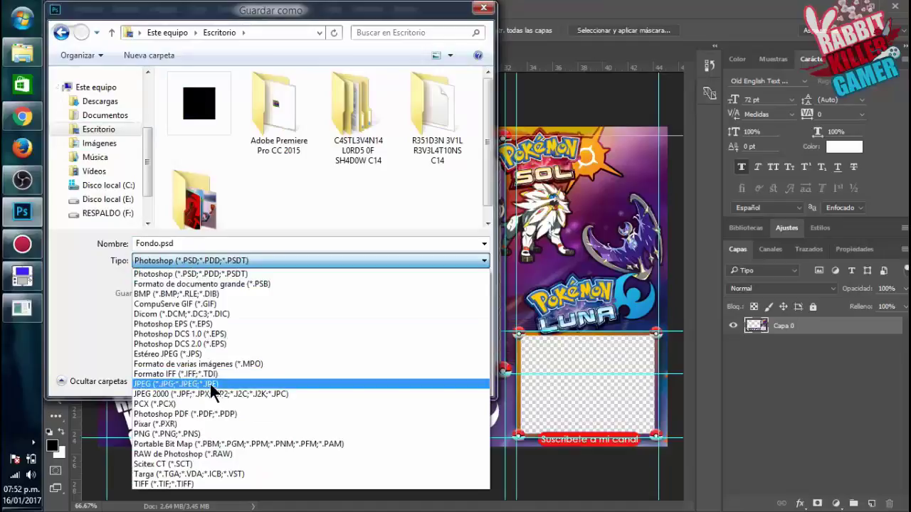
{"action": "left_click", "coordinate": [187, 435]}
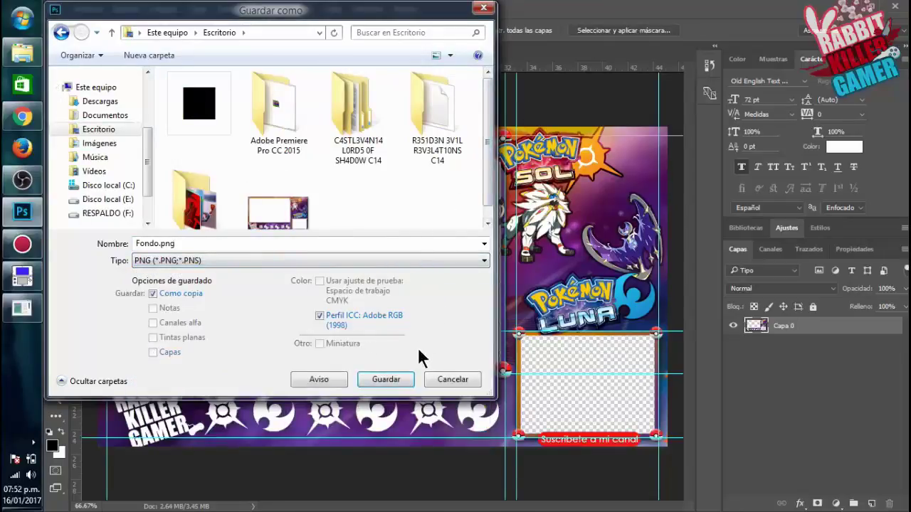
{"action": "left_click", "coordinate": [386, 379]}
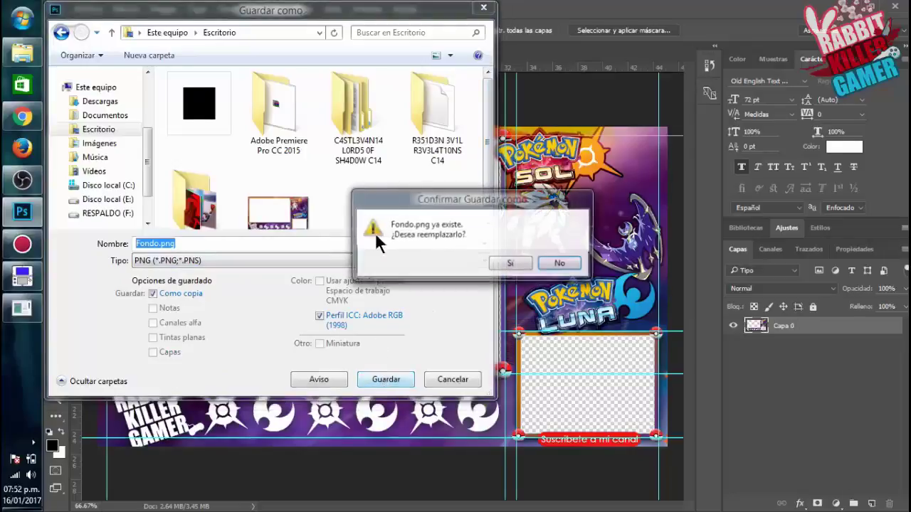
{"action": "left_click", "coordinate": [502, 266]}
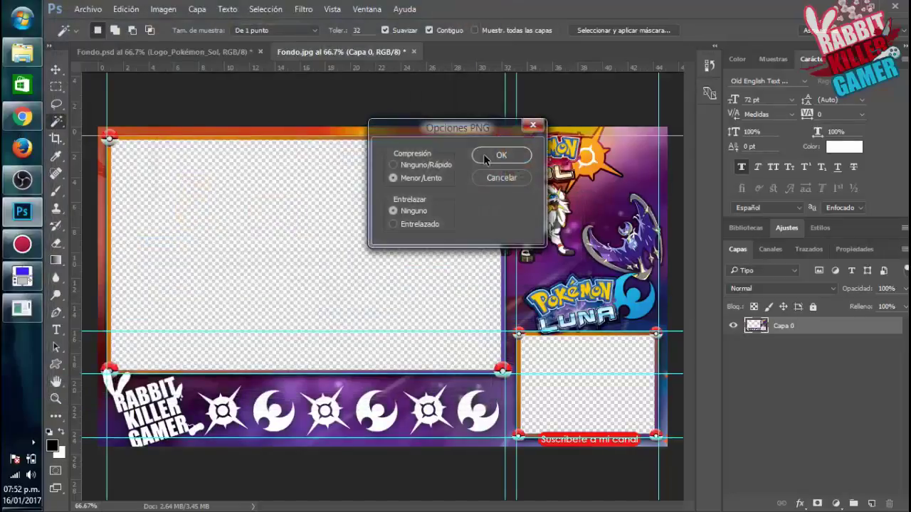
{"action": "left_click", "coordinate": [487, 153]}
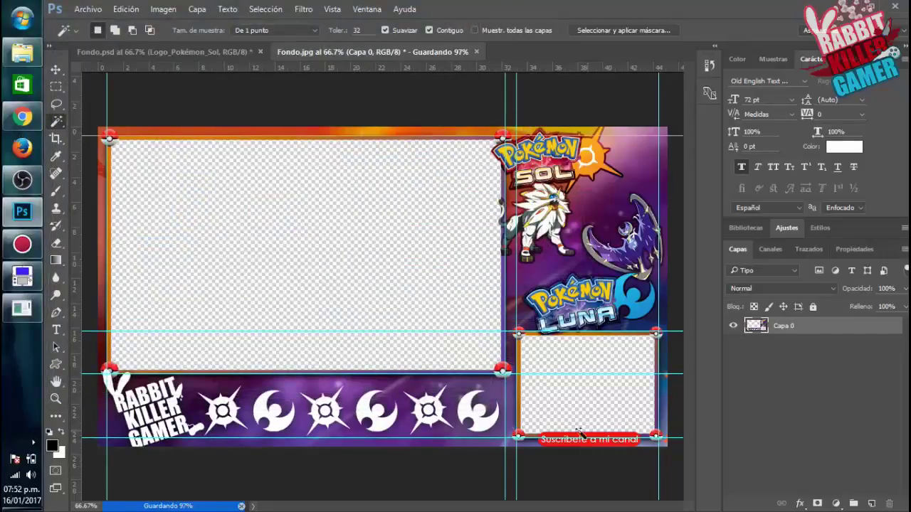
Minimize Photoshop and move the Fondo.png icon up to the free spot in its desktop column
{"action": "left_click", "coordinate": [885, 10]}
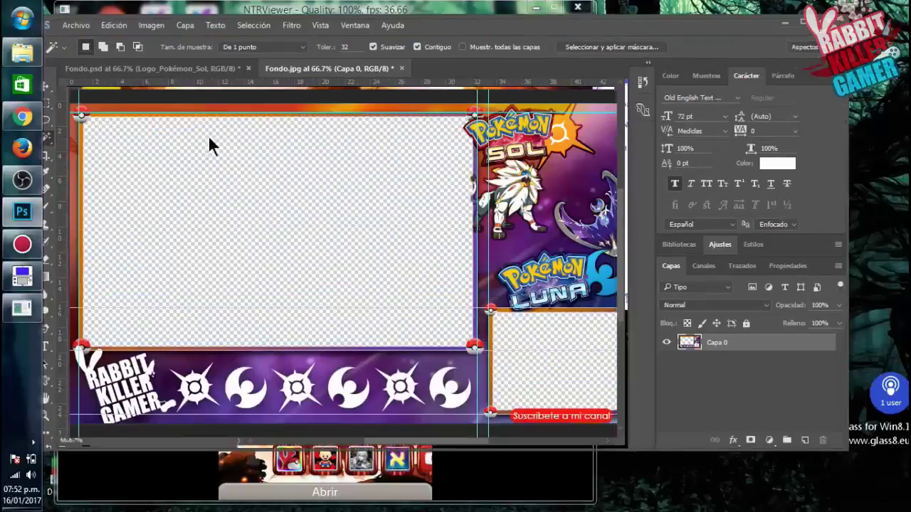
{"action": "left_click", "coordinate": [783, 24]}
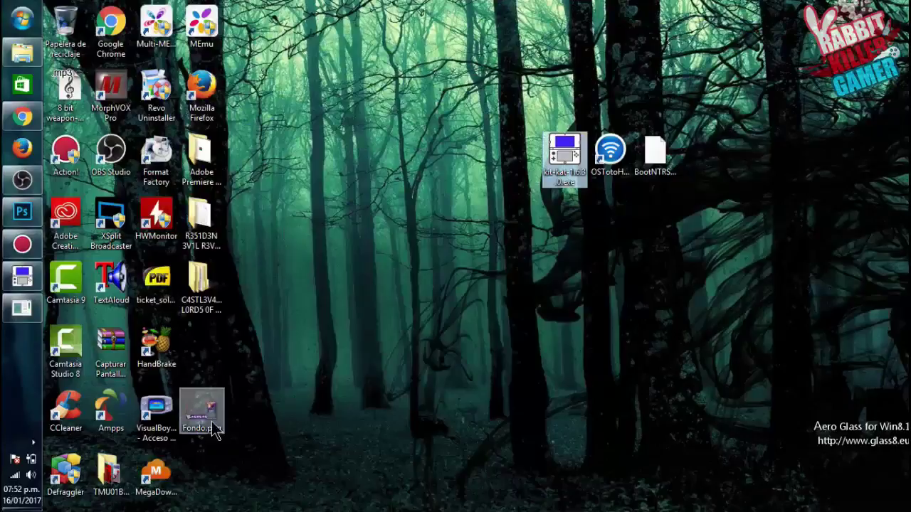
{"action": "left_click", "coordinate": [206, 413]}
{"action": "left_click_drag", "start_coordinate": [214, 407], "coordinate": [208, 354]}
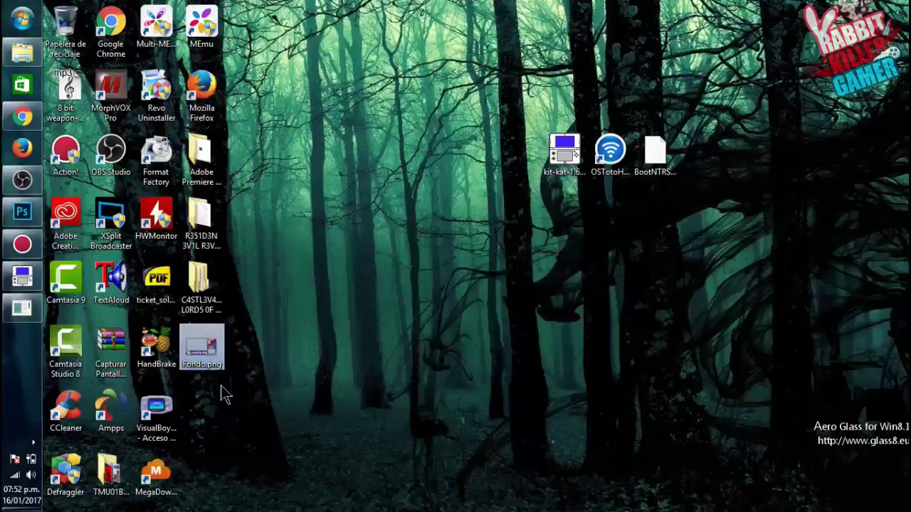
Switch to Photoshop, show the layered Fondo.psd document with both frames in view, and maximize the window
{"action": "left_click", "coordinate": [264, 363]}
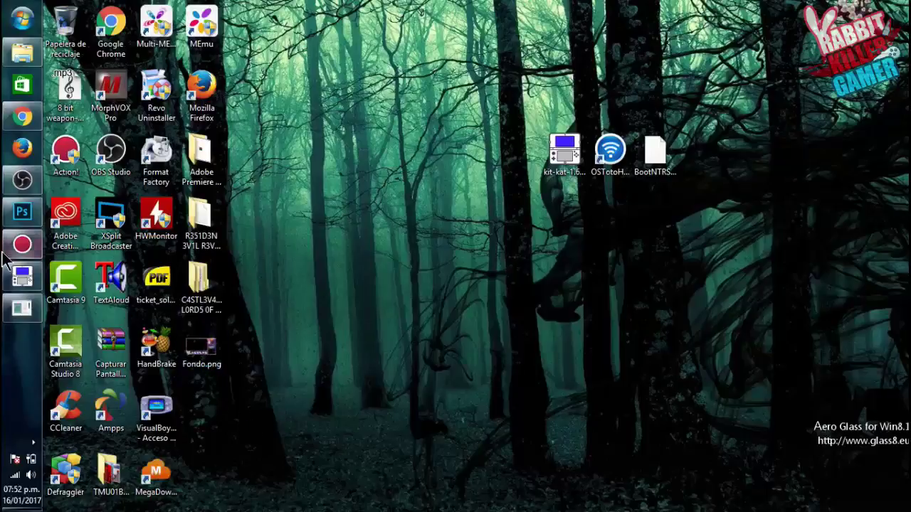
{"action": "left_click", "coordinate": [22, 211]}
{"action": "left_click", "coordinate": [207, 69]}
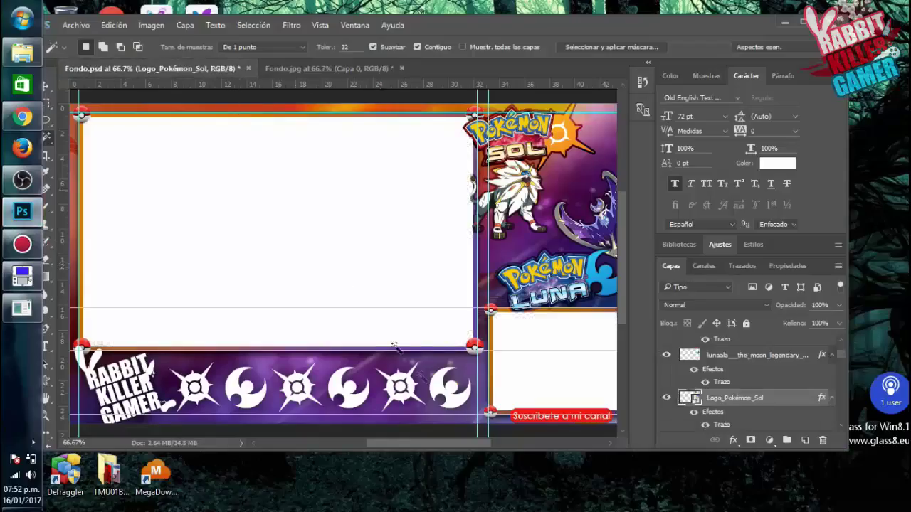
{"action": "scroll", "coordinate": [342, 256], "scroll_direction": "down", "scroll_amount": 3}
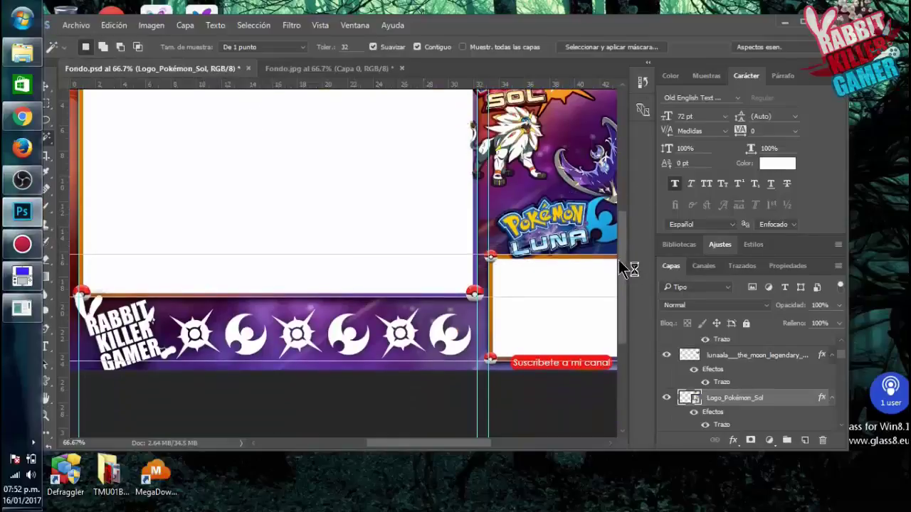
{"action": "left_click_drag", "start_coordinate": [619, 261], "coordinate": [636, 232]}
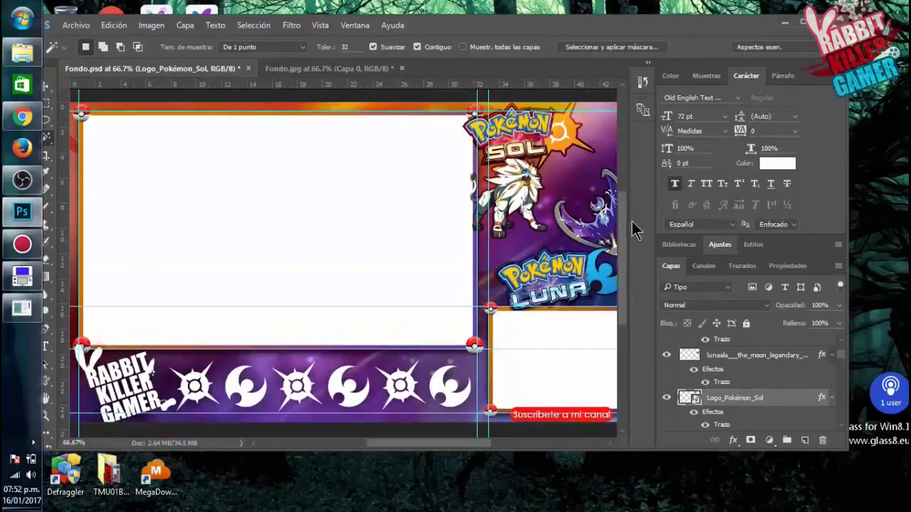
{"action": "mouse_move", "coordinate": [405, 446]}
{"action": "left_mouse_down"}
{"action": "mouse_move", "coordinate": [418, 444]}
{"action": "mouse_move", "coordinate": [407, 445]}
{"action": "left_mouse_up"}
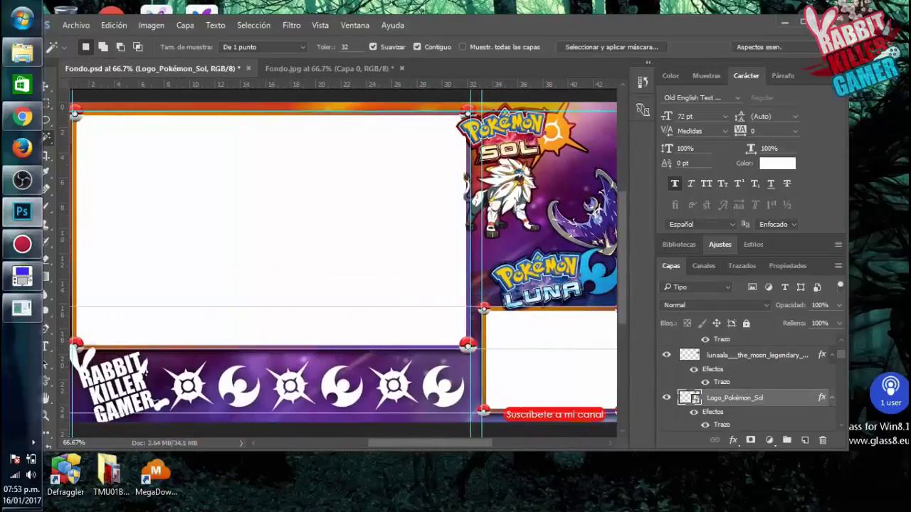
{"action": "left_click", "coordinate": [803, 22]}
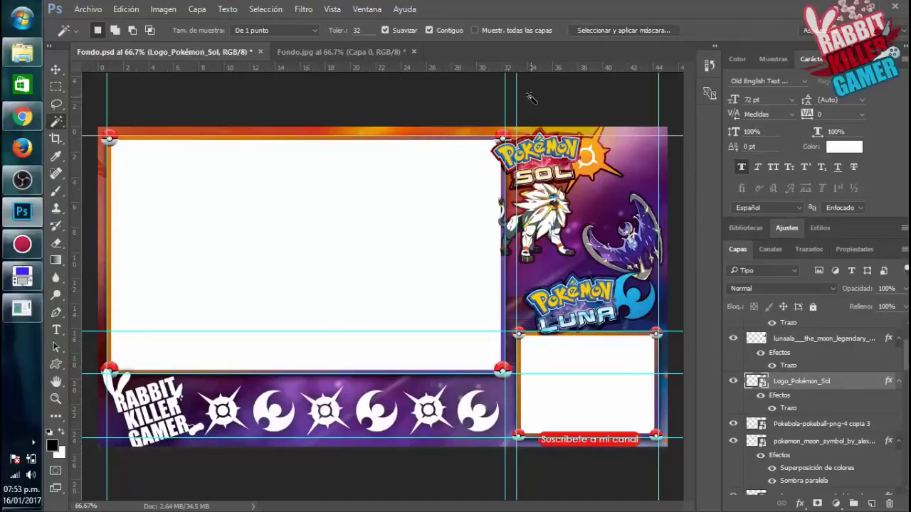
Select the layers across the whole Fondo.psd canvas with the Move tool and clear the selection
{"action": "left_click", "coordinate": [55, 70]}
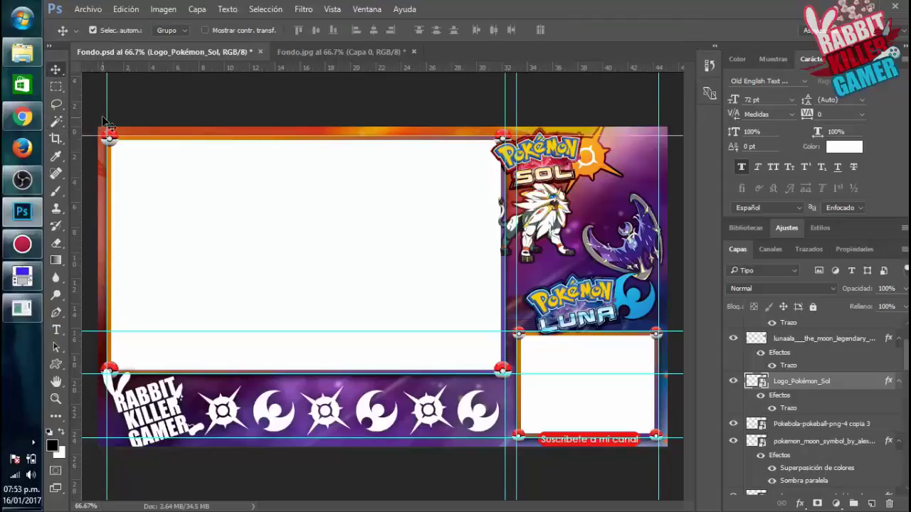
{"action": "left_click", "coordinate": [818, 423], "text": "shift"}
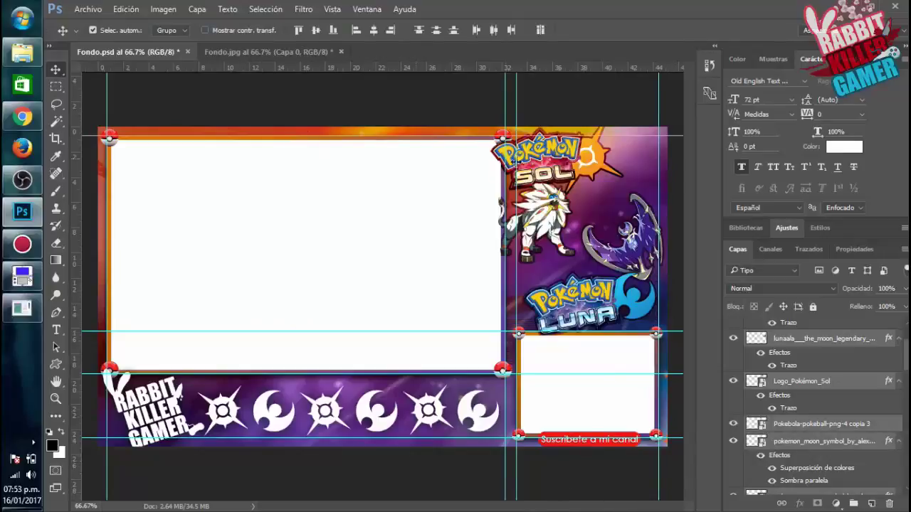
{"action": "left_click_drag", "start_coordinate": [91, 121], "coordinate": [643, 502]}
{"action": "left_click_drag", "start_coordinate": [604, 385], "coordinate": [450, 335]}
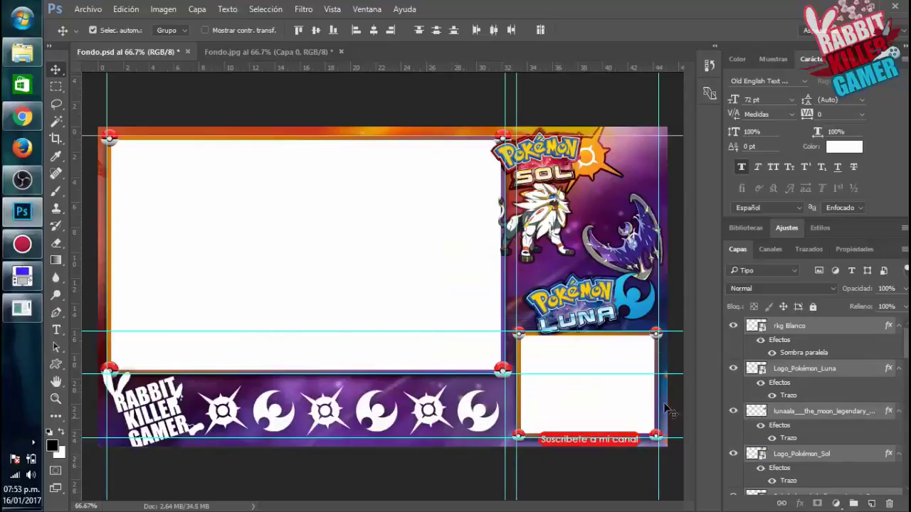
{"action": "left_click", "coordinate": [676, 177]}
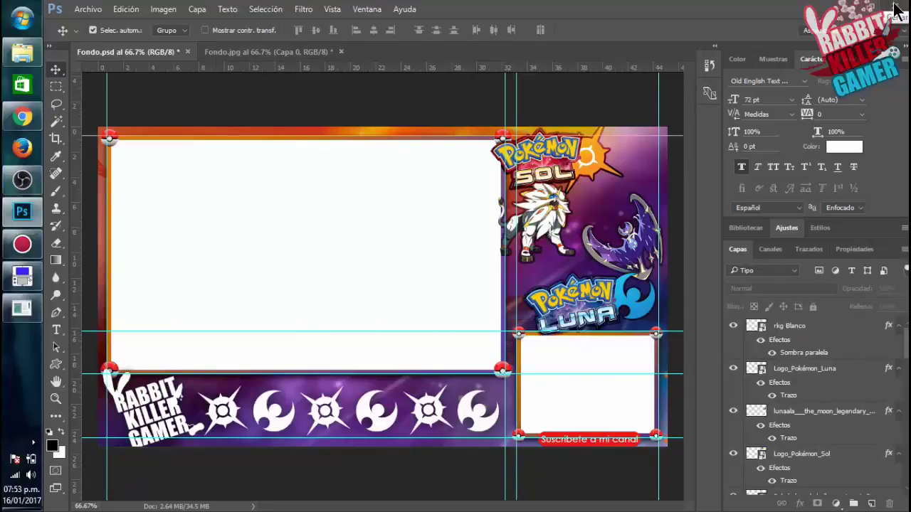
Minimize Photoshop, switch to OBS Studio, and move its window slightly up the desktop
{"action": "left_click", "coordinate": [859, 9]}
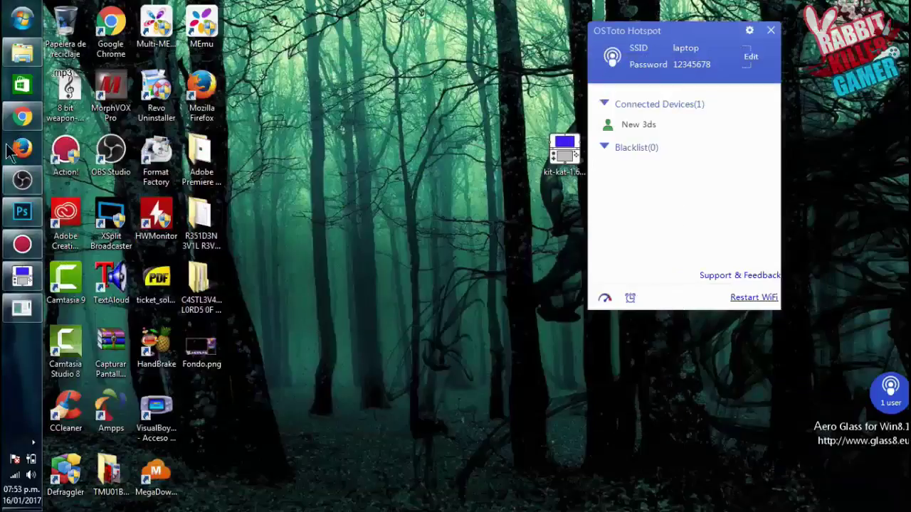
{"action": "mouse_move", "coordinate": [17, 182]}
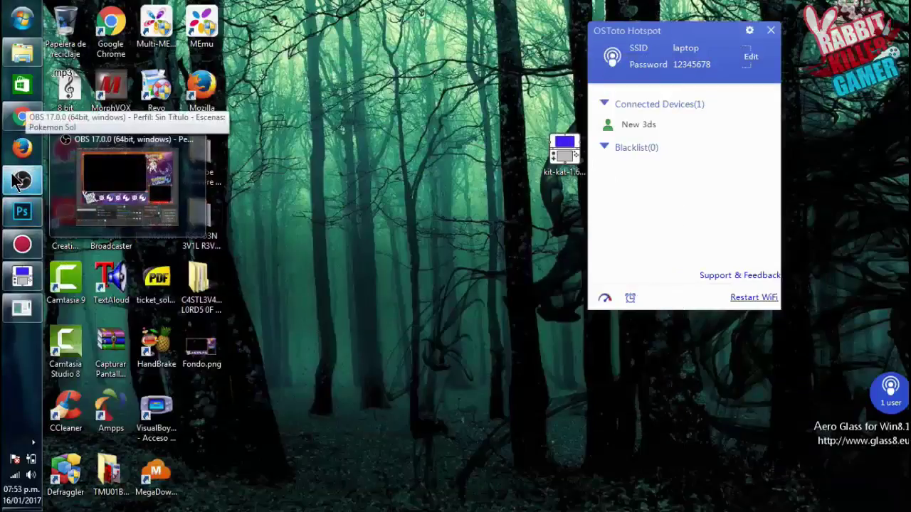
{"action": "right_click", "coordinate": [17, 182]}
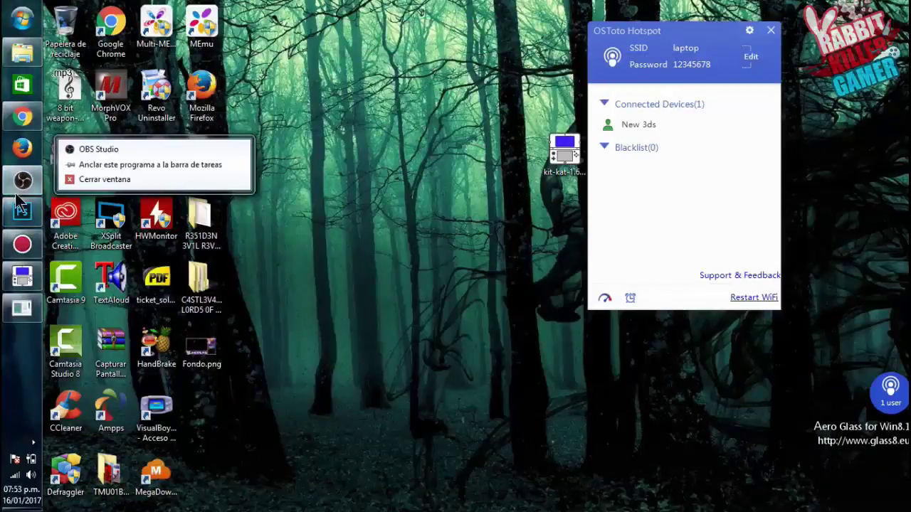
{"action": "left_click", "coordinate": [18, 184]}
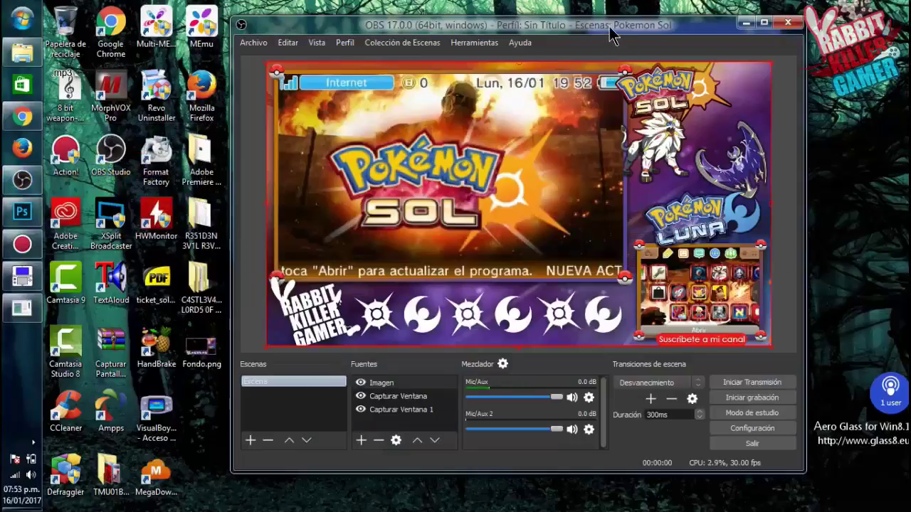
{"action": "left_click_drag", "start_coordinate": [616, 29], "coordinate": [623, 18]}
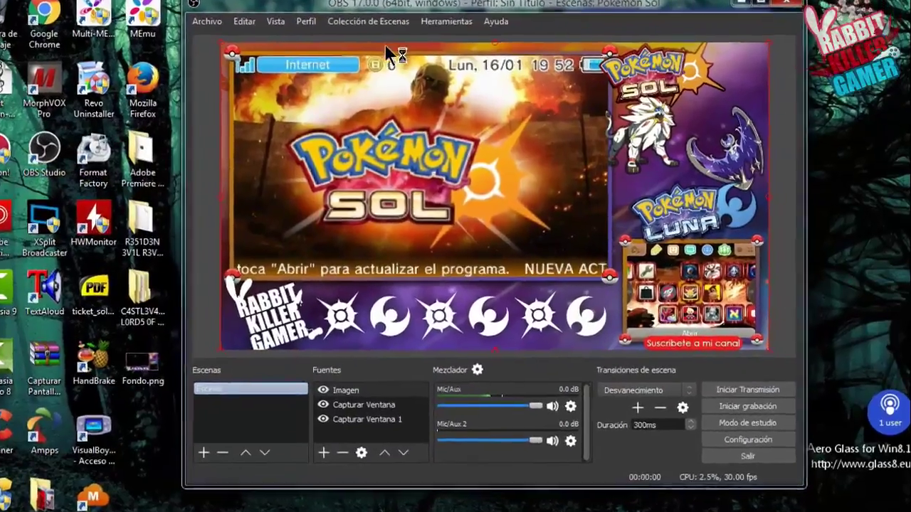
Create a new scene collection named NINTENDO 3DS
{"action": "left_click", "coordinate": [410, 32]}
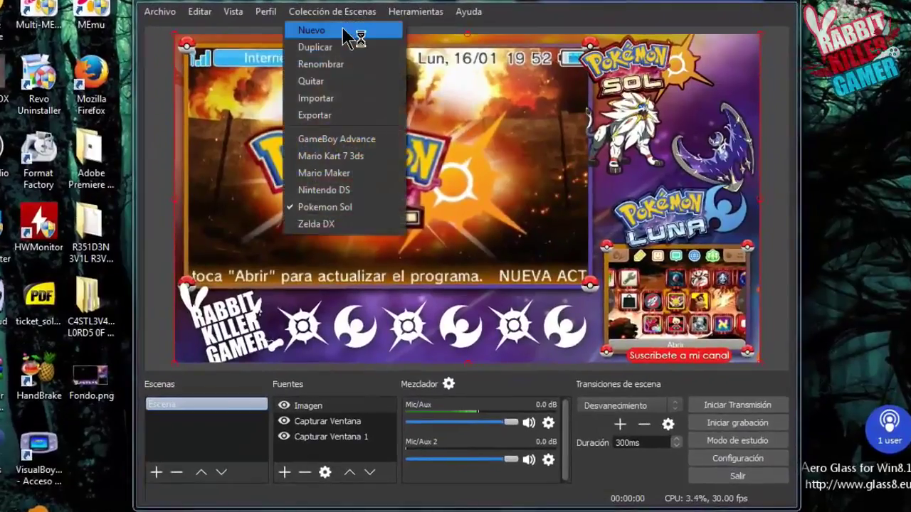
{"action": "left_click", "coordinate": [345, 32]}
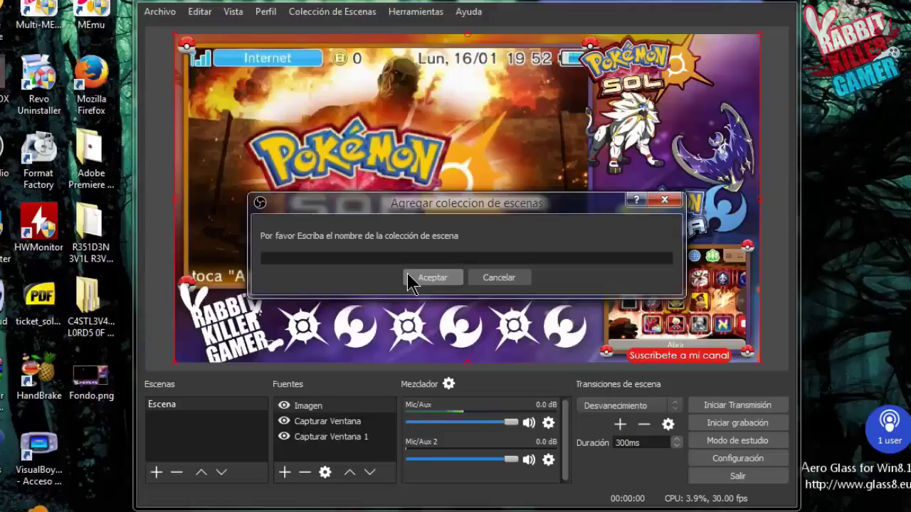
{"action": "type", "text": "NINTENDO 3DS"}
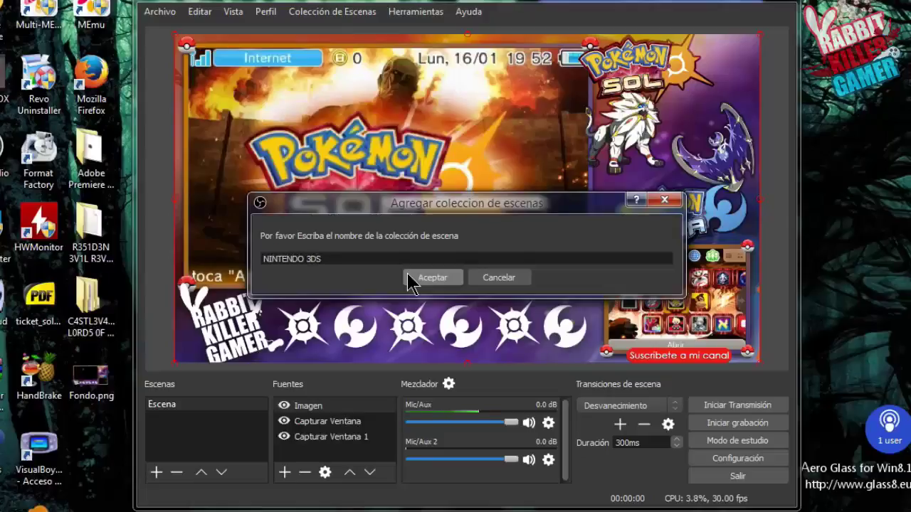
{"action": "left_click", "coordinate": [425, 277]}
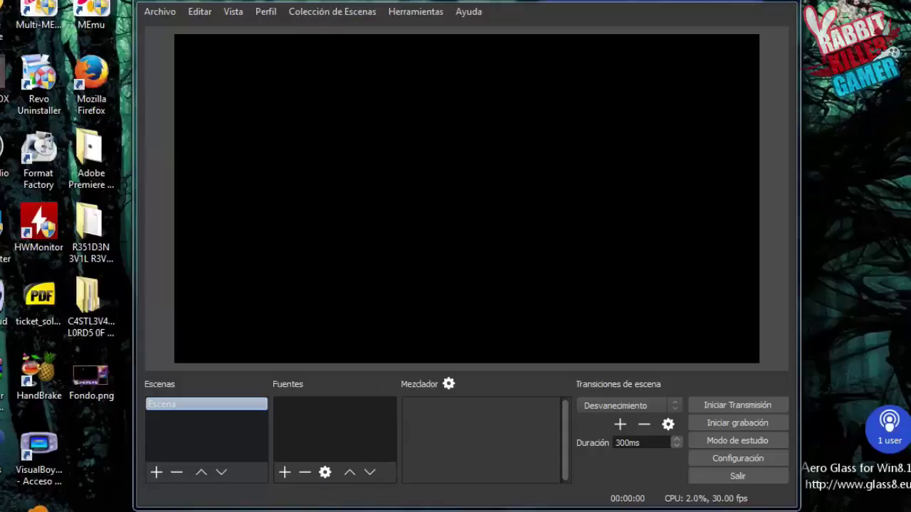
{"action": "left_click", "coordinate": [738, 476]}
Add a new visible Imagen source to the scene, keeping Imagen as its name
{"action": "left_click", "coordinate": [286, 473]}
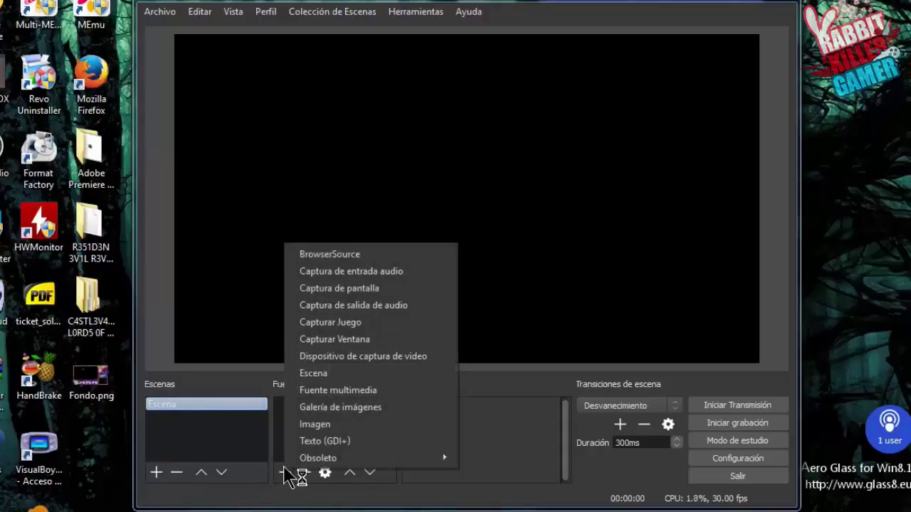
{"action": "left_click", "coordinate": [331, 426]}
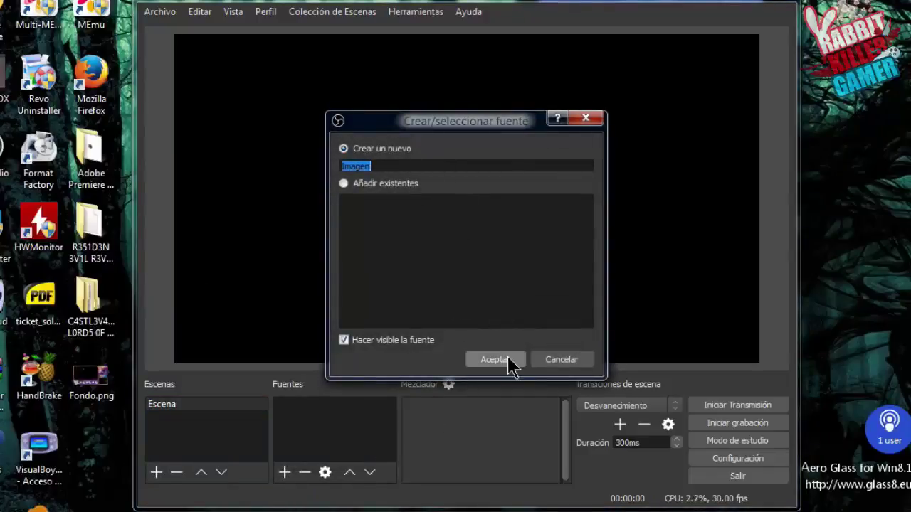
{"action": "left_click", "coordinate": [507, 363]}
Load Fondo.png from the Escritorio folder into the Imagen source and enlarge the overlay to fill the canvas
{"action": "left_click", "coordinate": [699, 349]}
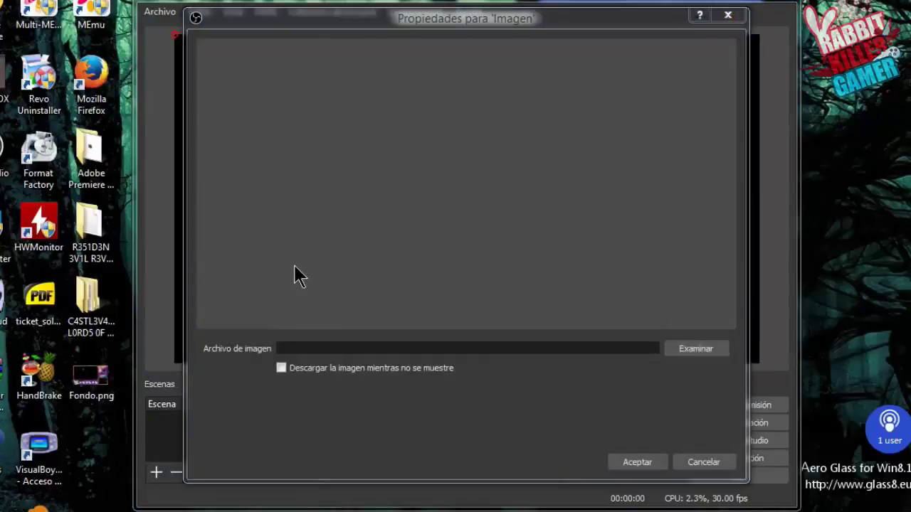
{"action": "left_click", "coordinate": [260, 155]}
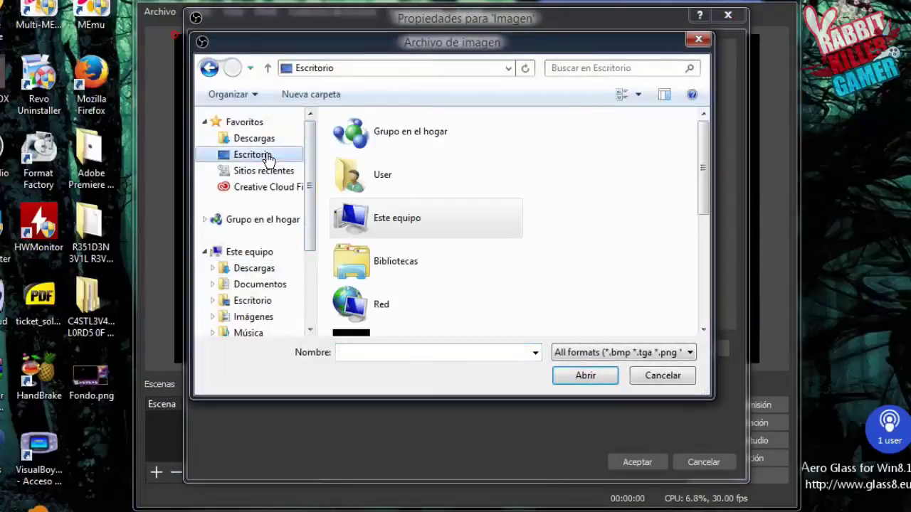
{"action": "left_click_drag", "start_coordinate": [705, 169], "coordinate": [704, 291]}
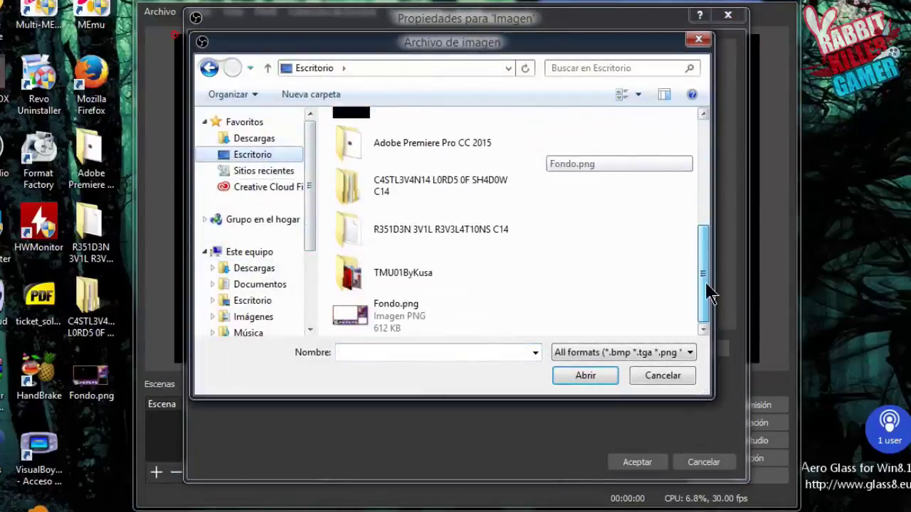
{"action": "left_click", "coordinate": [398, 320]}
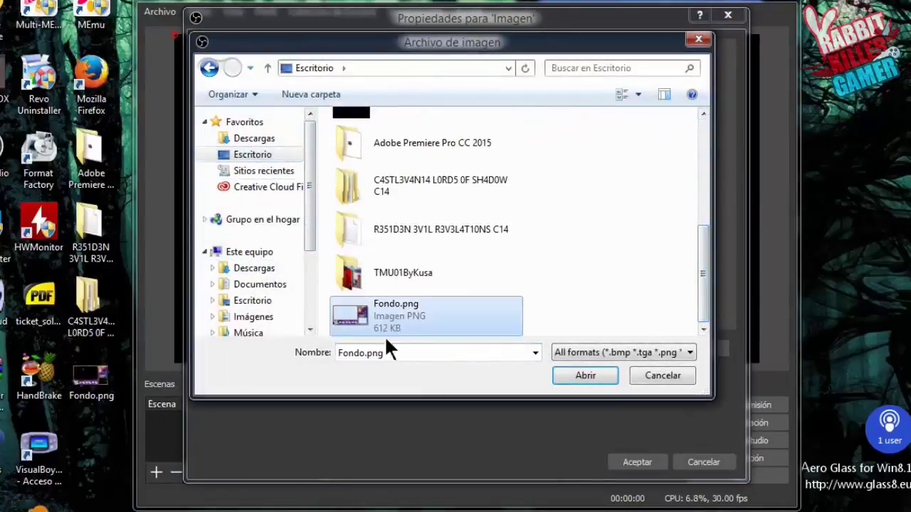
{"action": "left_click", "coordinate": [585, 375]}
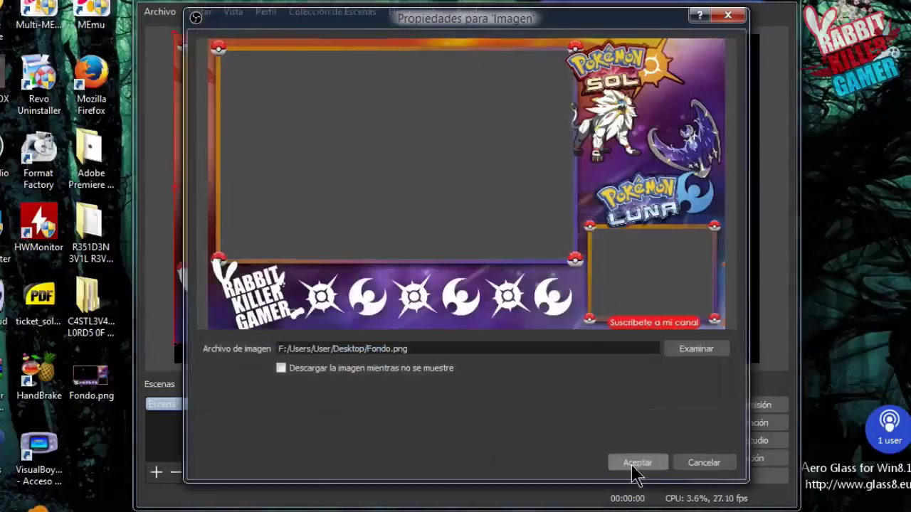
{"action": "left_click", "coordinate": [635, 464]}
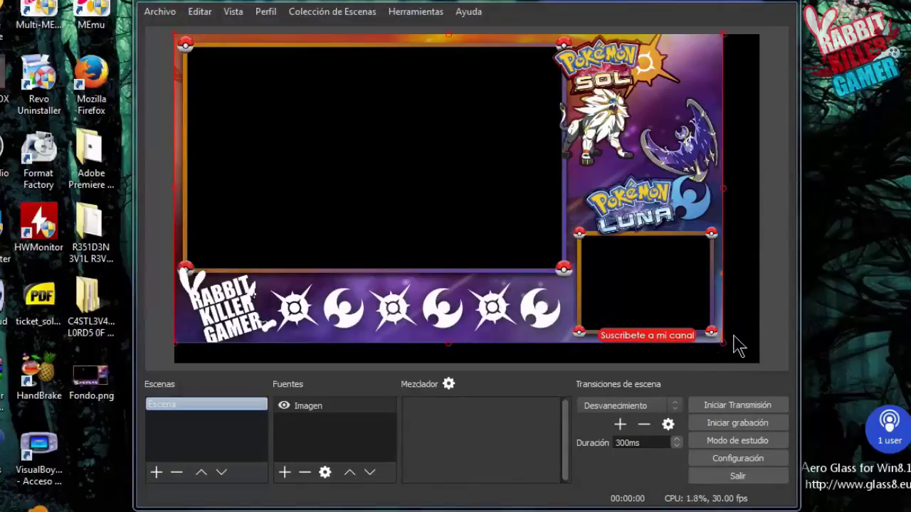
{"action": "left_click_drag", "start_coordinate": [720, 350], "coordinate": [768, 367]}
{"action": "left_click", "coordinate": [780, 302]}
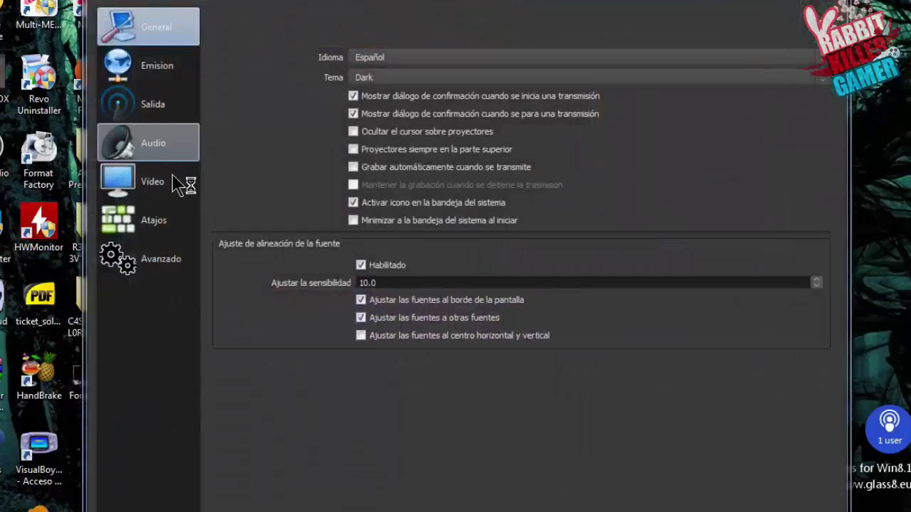
Examine the base canvas resolution and the scaled output resolution in the video settings
{"action": "left_click", "coordinate": [172, 178]}
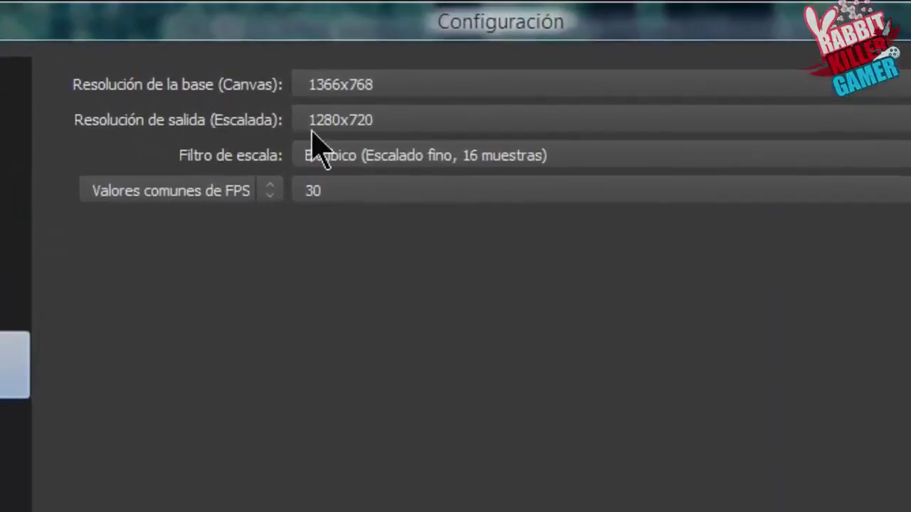
{"action": "double_click", "coordinate": [377, 112]}
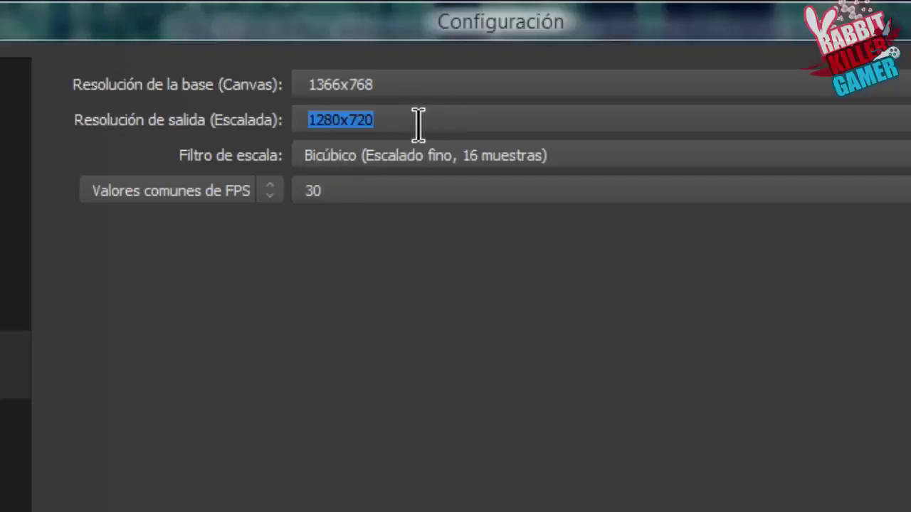
{"action": "double_click", "coordinate": [380, 79]}
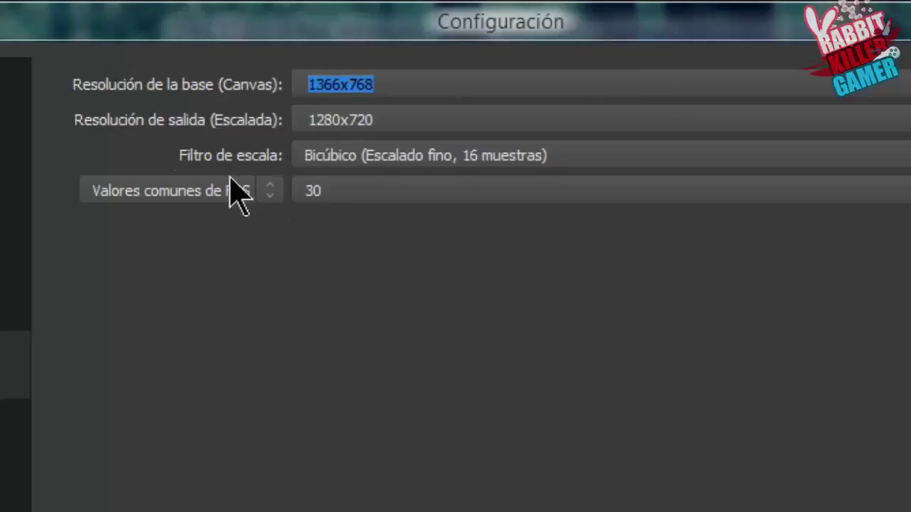
Try the Bilineal scale filter in the video settings and return it to Bicúbico (Escalado fino, 16 muestras)
{"action": "left_click", "coordinate": [365, 162]}
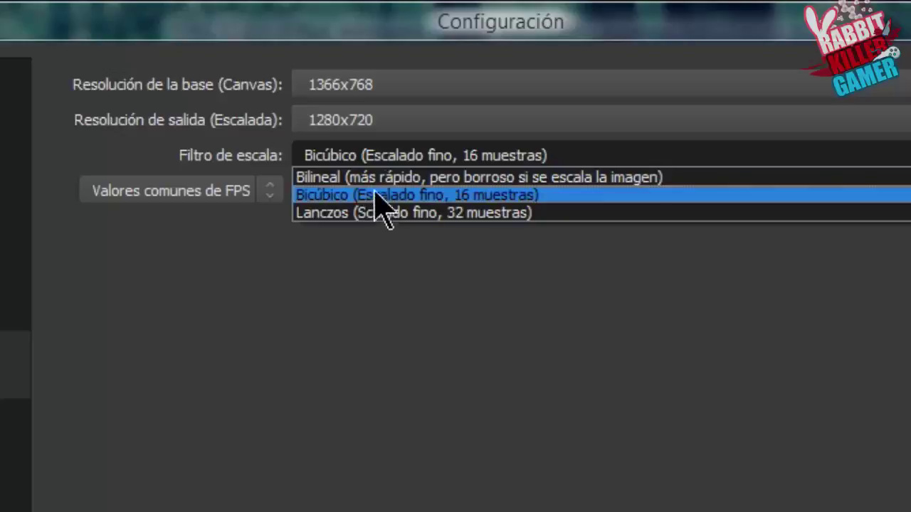
{"action": "left_click", "coordinate": [417, 178]}
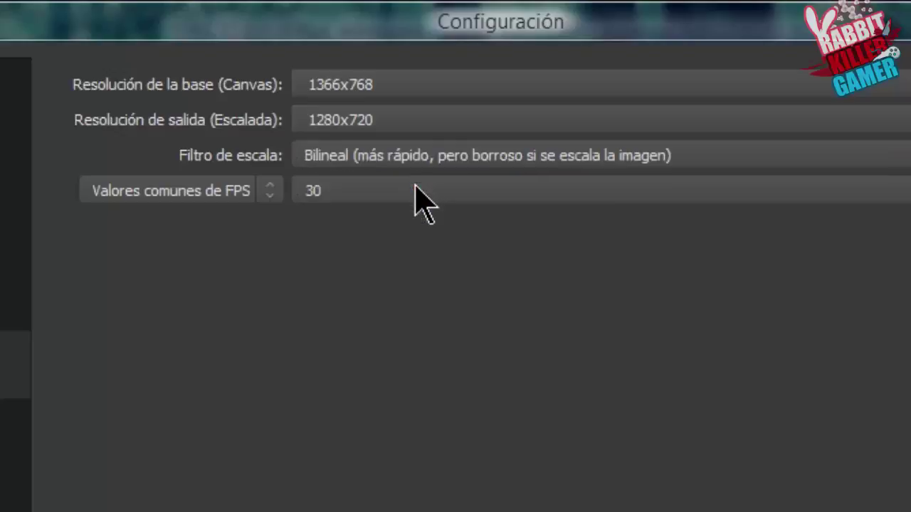
{"action": "left_click", "coordinate": [468, 158]}
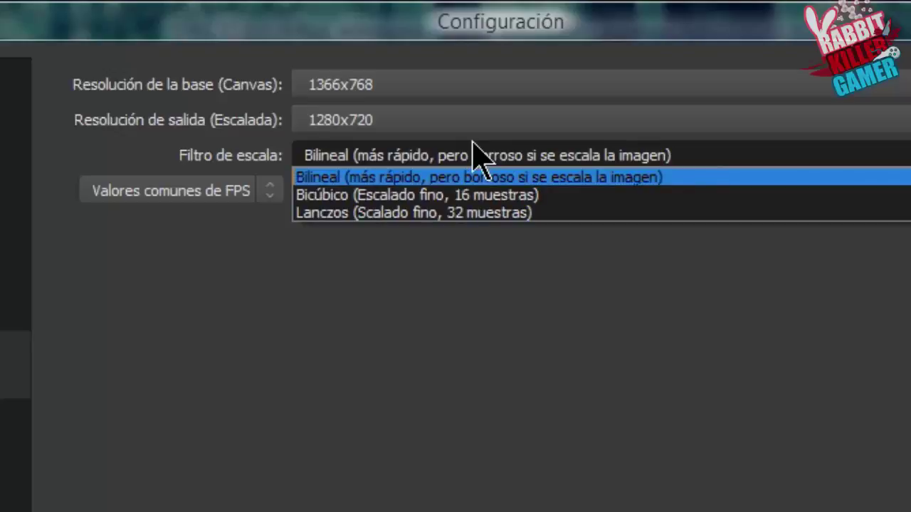
{"action": "left_click", "coordinate": [613, 178]}
{"action": "left_click", "coordinate": [548, 156]}
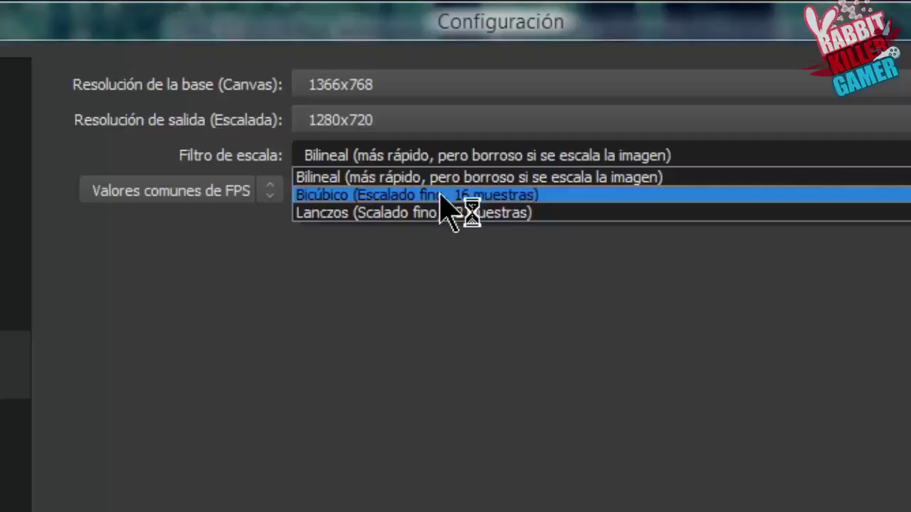
{"action": "left_click", "coordinate": [450, 197]}
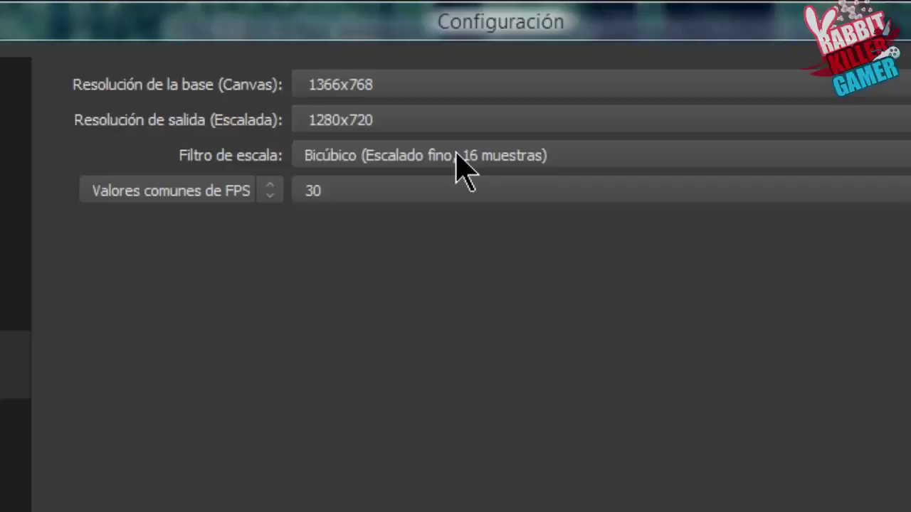
Try the Lanczos scale filter (32 muestras) and switch back to the Bicúbico option
{"action": "left_click", "coordinate": [541, 158]}
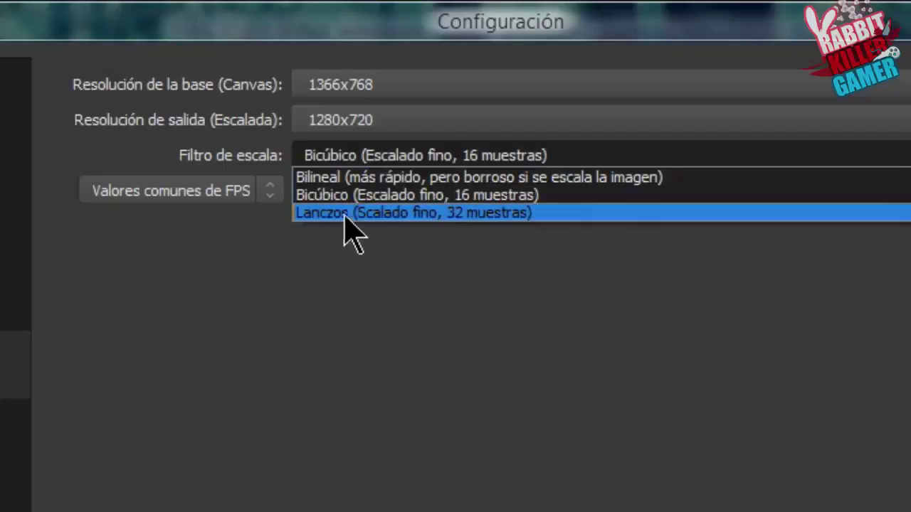
{"action": "left_click", "coordinate": [500, 213]}
{"action": "left_click", "coordinate": [492, 155]}
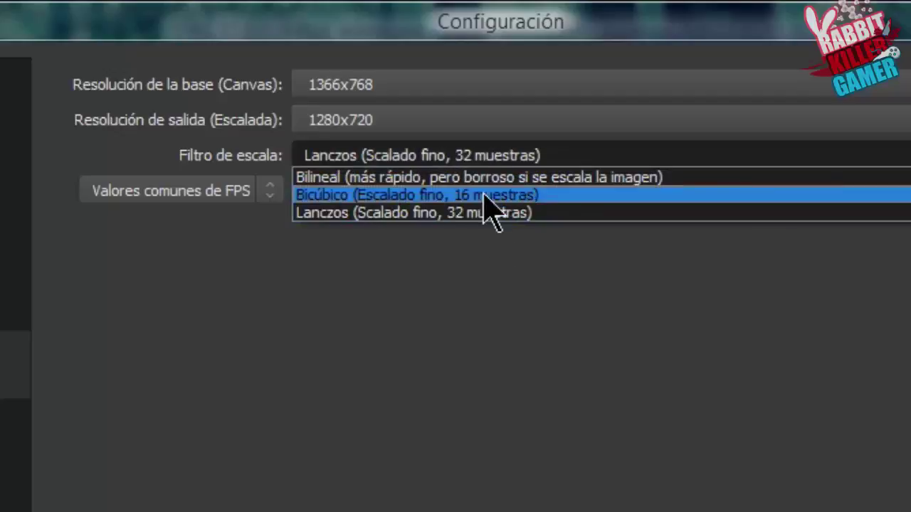
{"action": "left_click", "coordinate": [486, 196]}
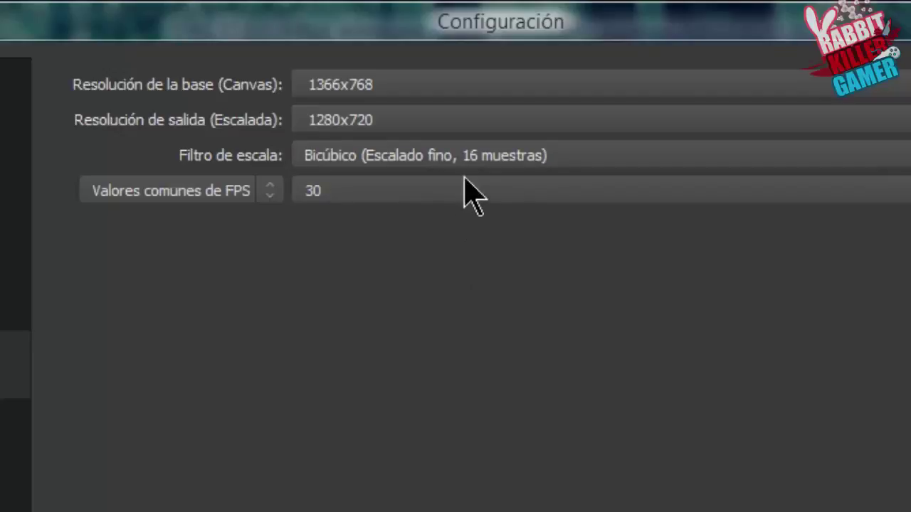
{"action": "left_click", "coordinate": [466, 155]}
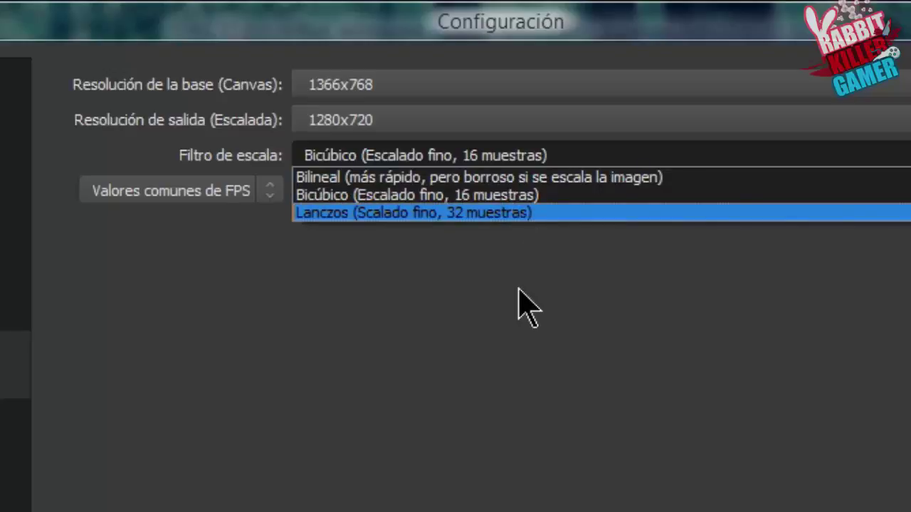
{"action": "left_click", "coordinate": [467, 198]}
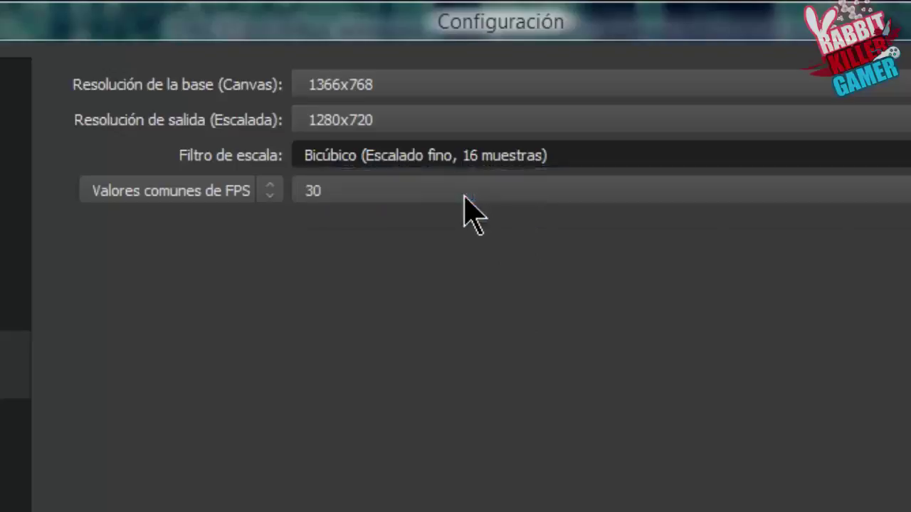
Choose 30 as the common FPS value, apply the video settings and close the configuration
{"action": "left_click", "coordinate": [344, 197]}
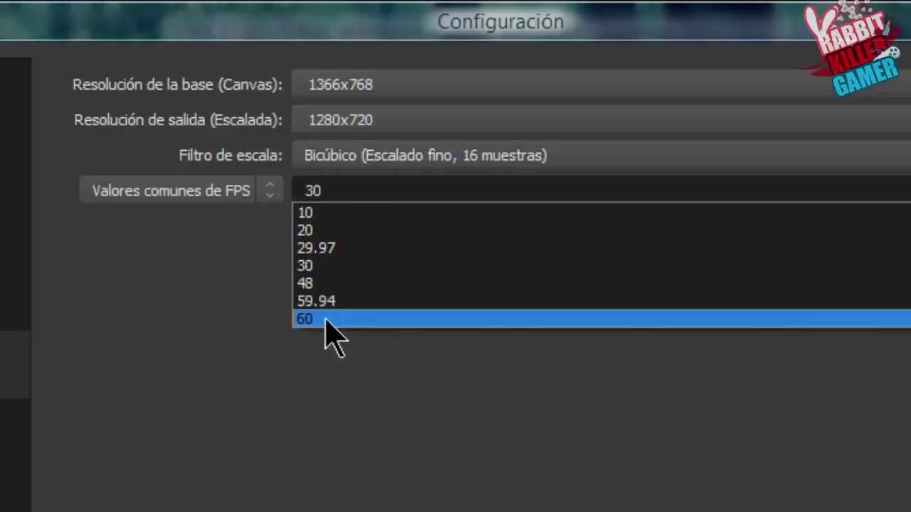
{"action": "left_click", "coordinate": [361, 269]}
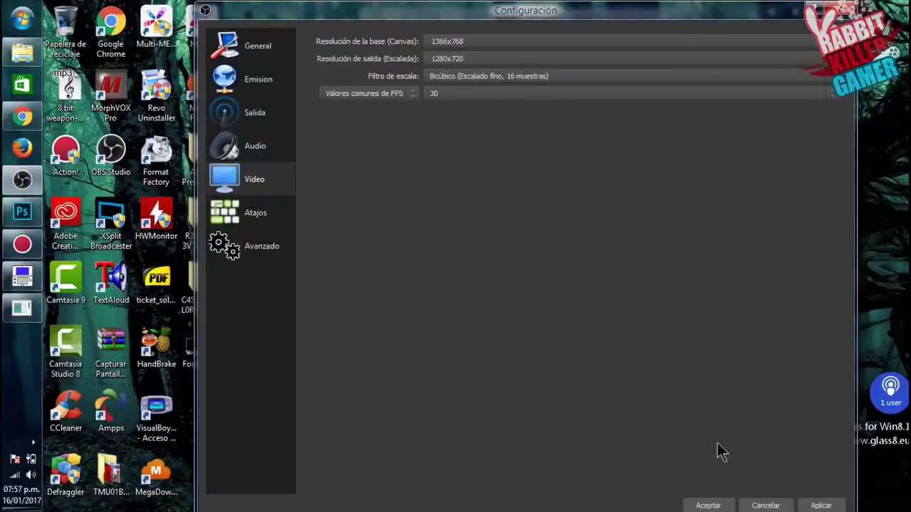
{"action": "left_click", "coordinate": [822, 506]}
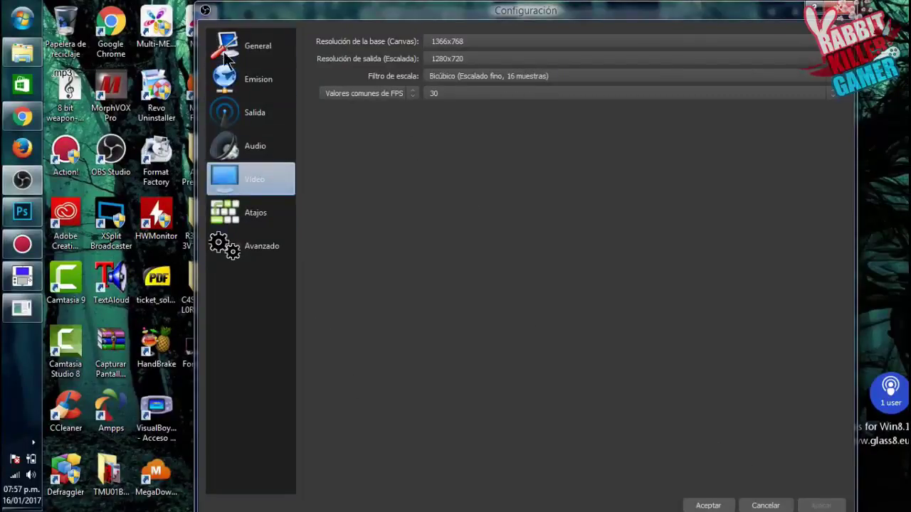
{"action": "left_click_drag", "start_coordinate": [689, 12], "coordinate": [680, 17]}
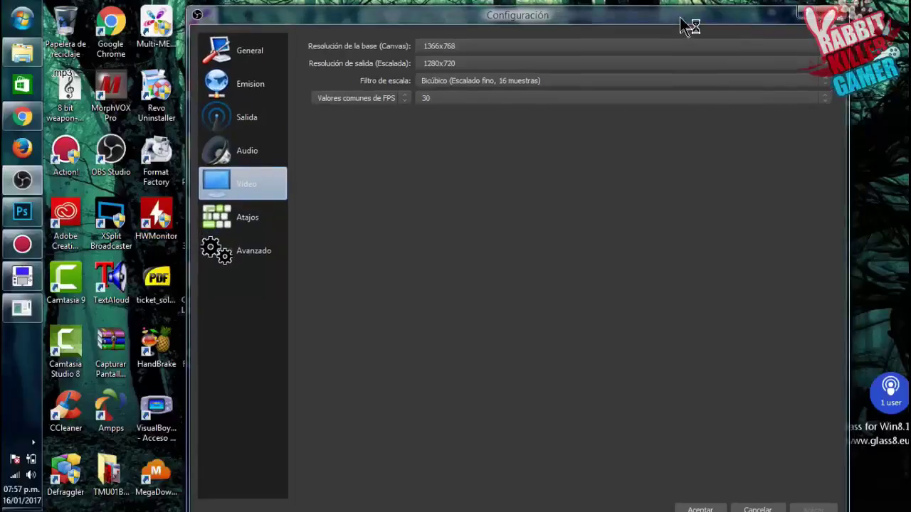
{"action": "left_click", "coordinate": [700, 508]}
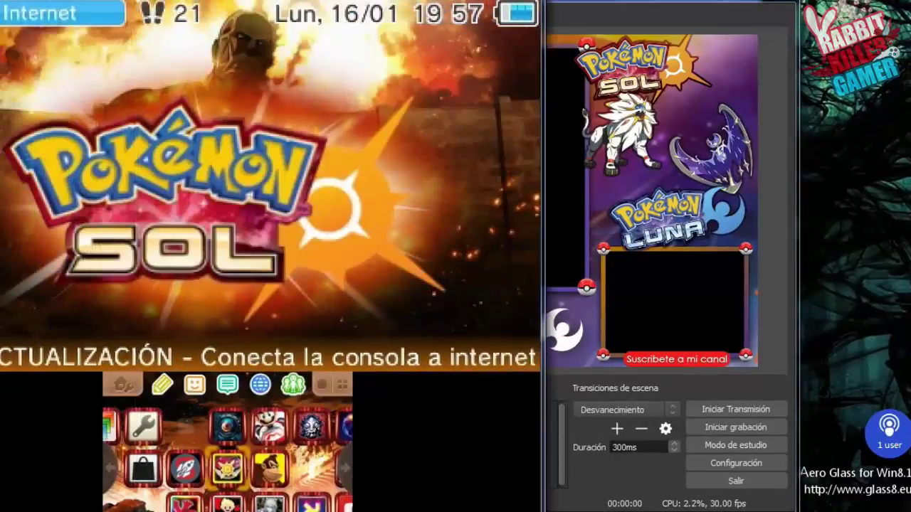
Bring OBS in front of the NTRViewer window and add a new visible Capturar Ventana source under its default name
{"action": "left_click", "coordinate": [662, 5]}
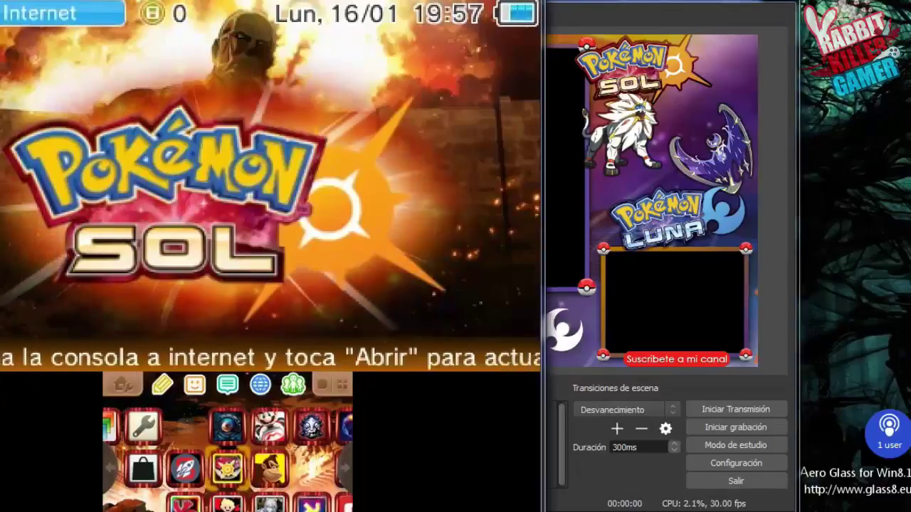
{"action": "left_click", "coordinate": [612, 8]}
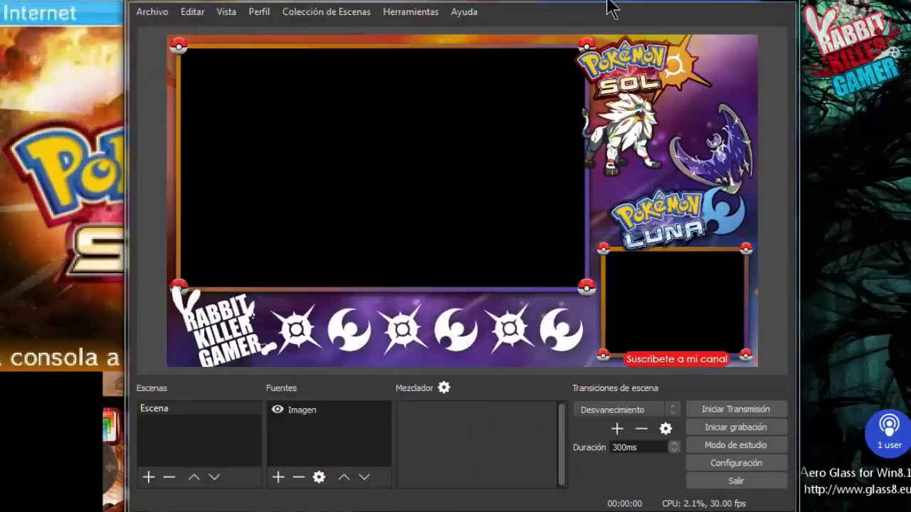
{"action": "left_click", "coordinate": [77, 20]}
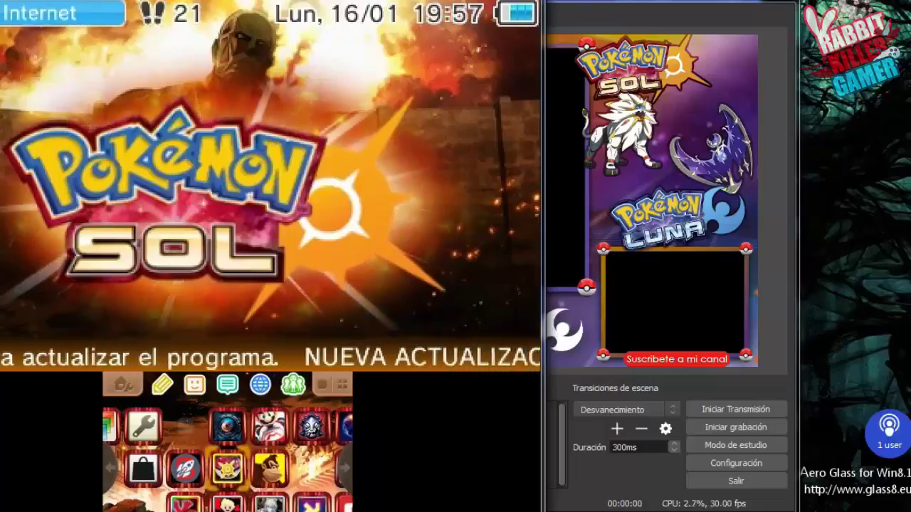
{"action": "left_click", "coordinate": [577, 256]}
{"action": "left_click", "coordinate": [277, 478]}
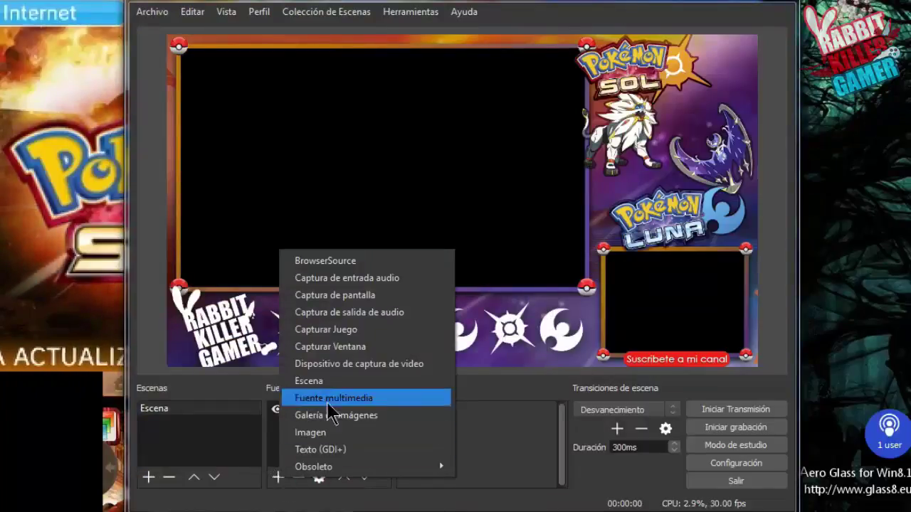
{"action": "left_click", "coordinate": [345, 351]}
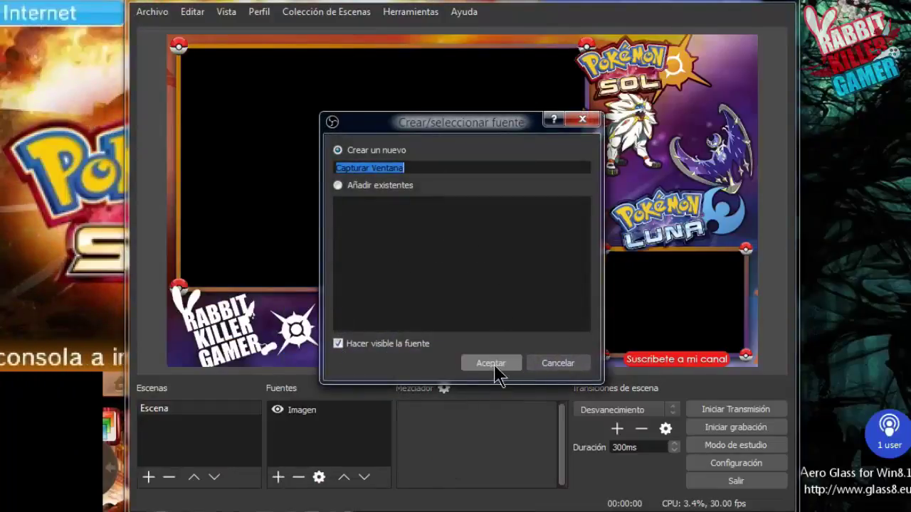
{"action": "left_click", "coordinate": [491, 363]}
Make the Capturar Ventana source capture the NTRViewer.exe window with cursor capture disabled, and accept its properties
{"action": "left_click", "coordinate": [484, 351]}
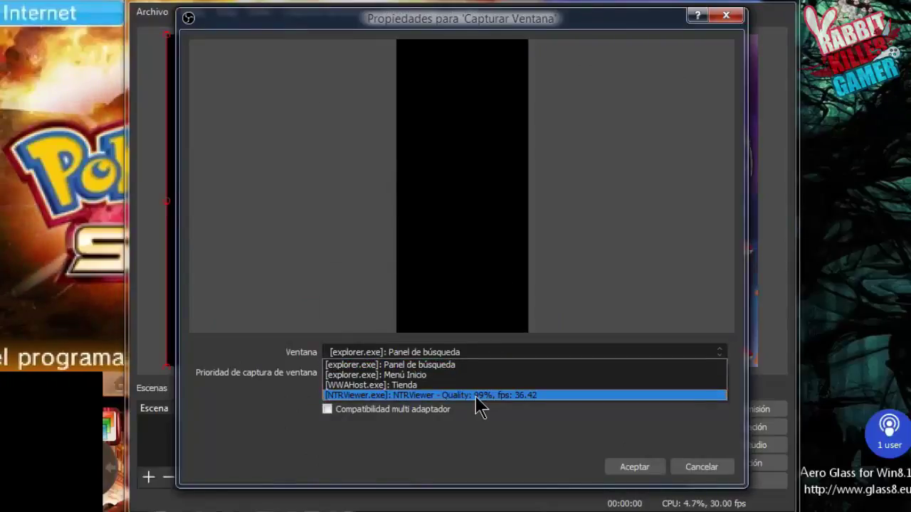
{"action": "left_click", "coordinate": [439, 395]}
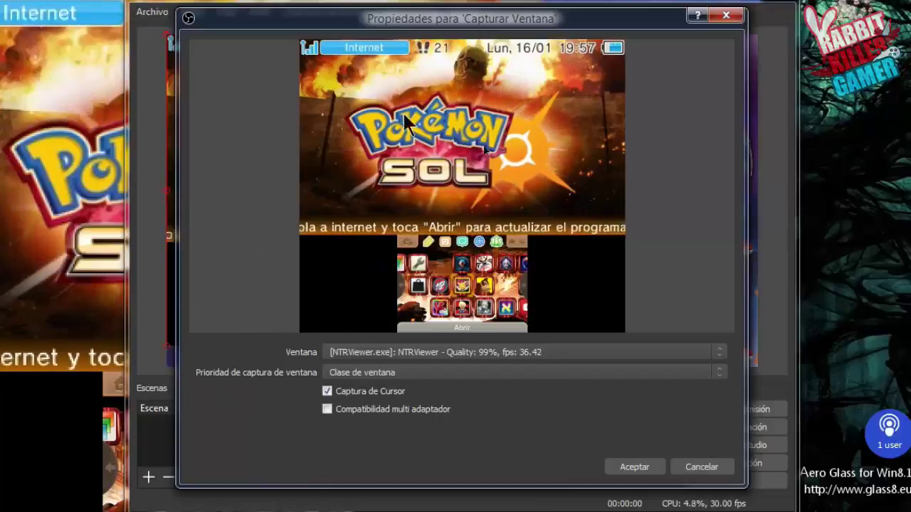
{"action": "left_click", "coordinate": [327, 392]}
{"action": "left_click", "coordinate": [634, 467]}
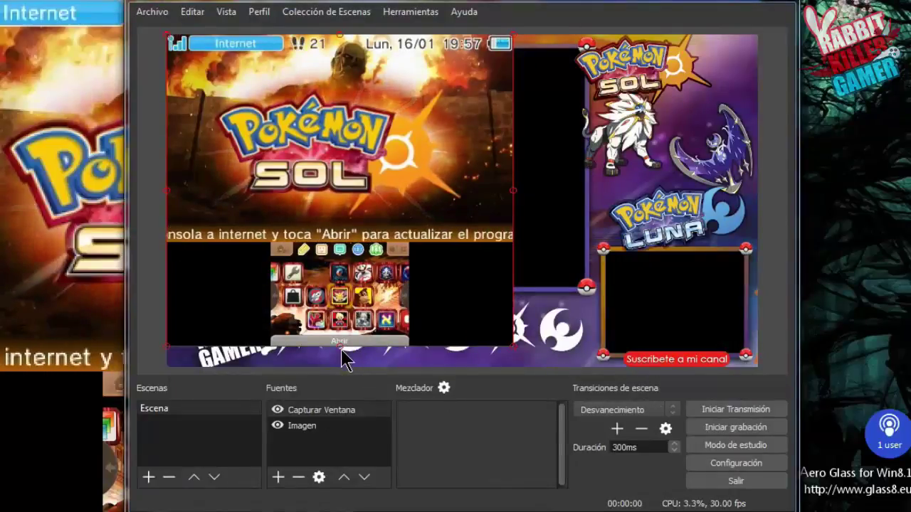
Enlarge the NTRViewer window capture proportionally until it fills the full height of the canvas
{"action": "left_click_drag", "start_coordinate": [342, 350], "coordinate": [343, 361]}
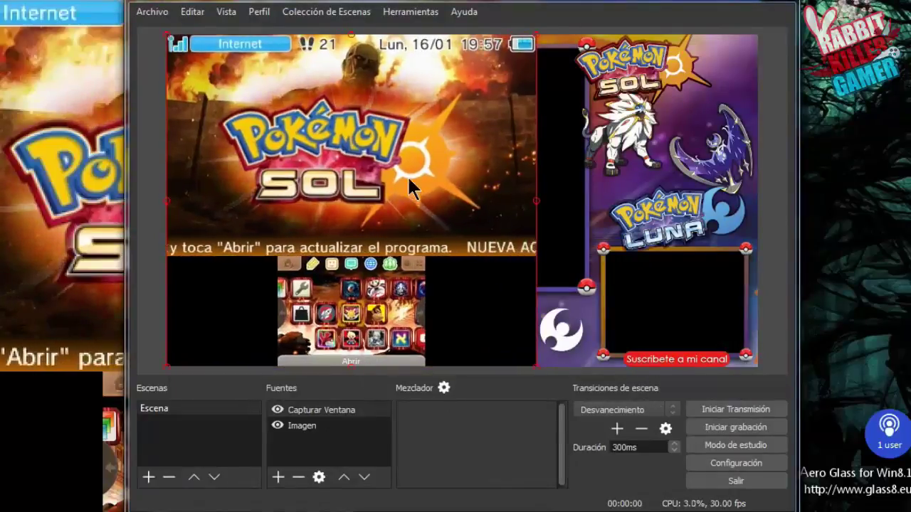
{"action": "left_click_drag", "start_coordinate": [352, 368], "coordinate": [346, 352]}
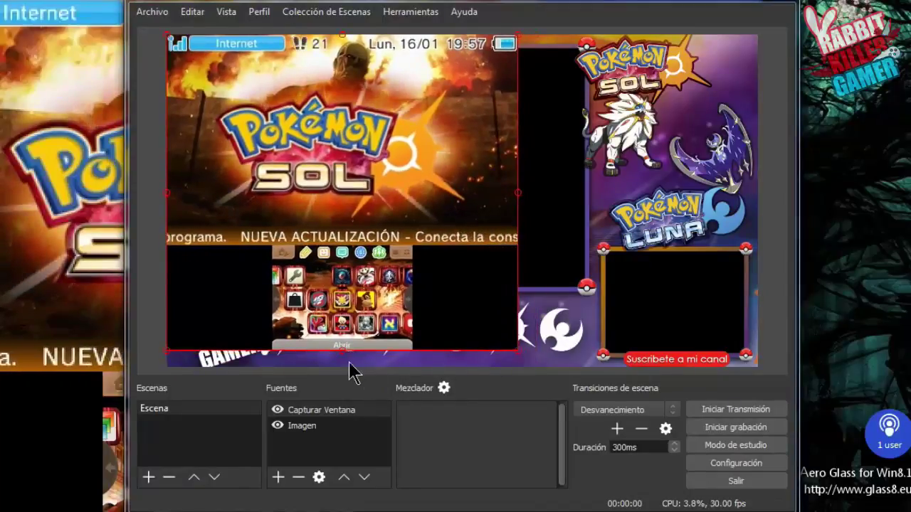
{"action": "left_click_drag", "start_coordinate": [340, 353], "coordinate": [346, 362]}
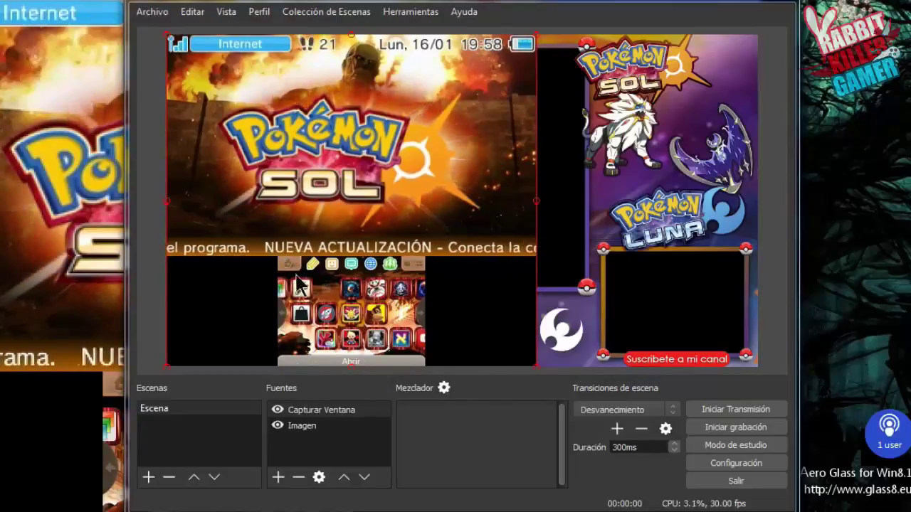
Add a Recortar/Acolchar effect filter to the NTRViewer window capture, keeping the default filter name
{"action": "right_click", "coordinate": [381, 210]}
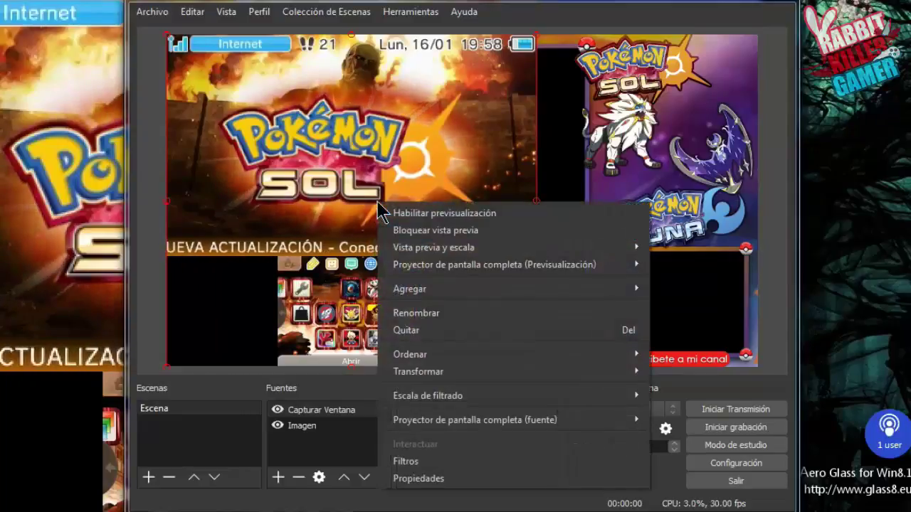
{"action": "left_click", "coordinate": [411, 460]}
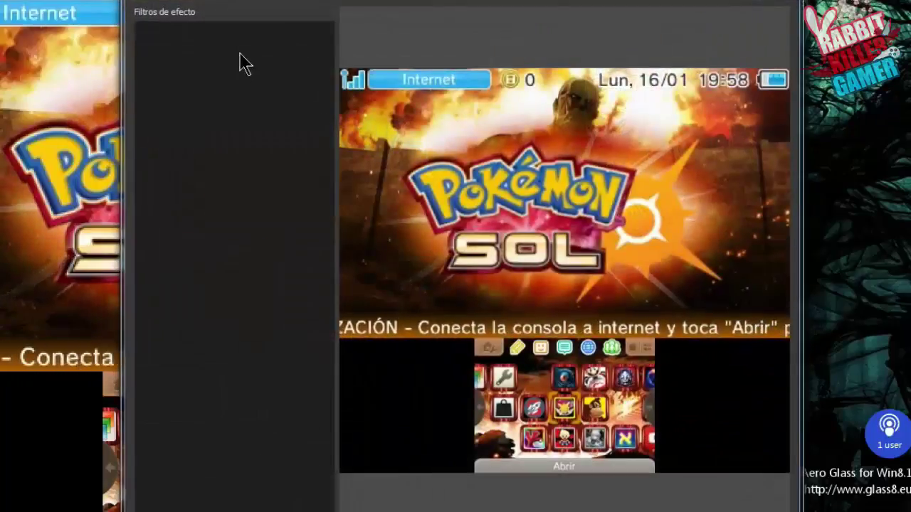
{"action": "right_click", "coordinate": [230, 94]}
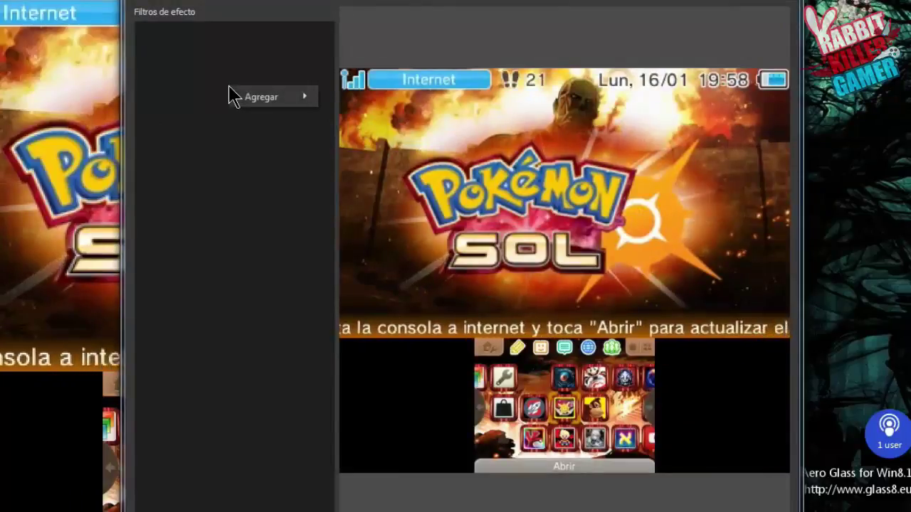
{"action": "left_click", "coordinate": [261, 97]}
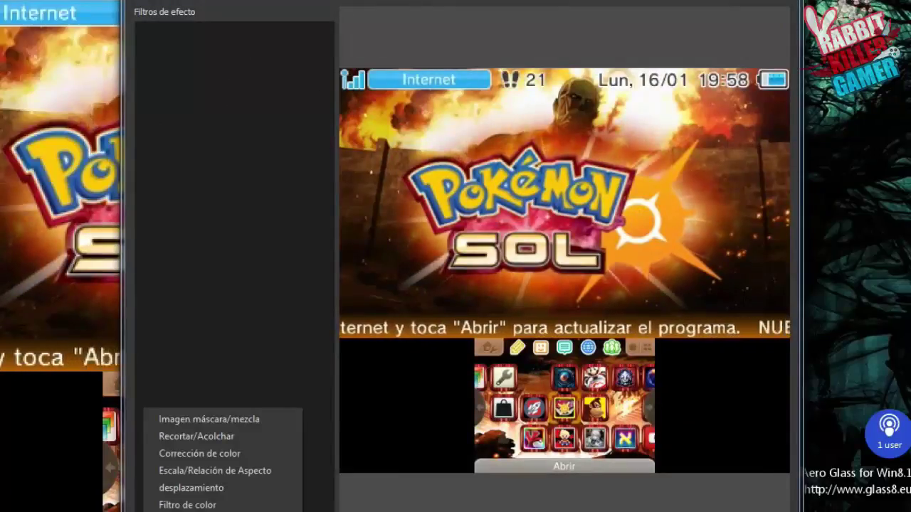
{"action": "left_click", "coordinate": [222, 438]}
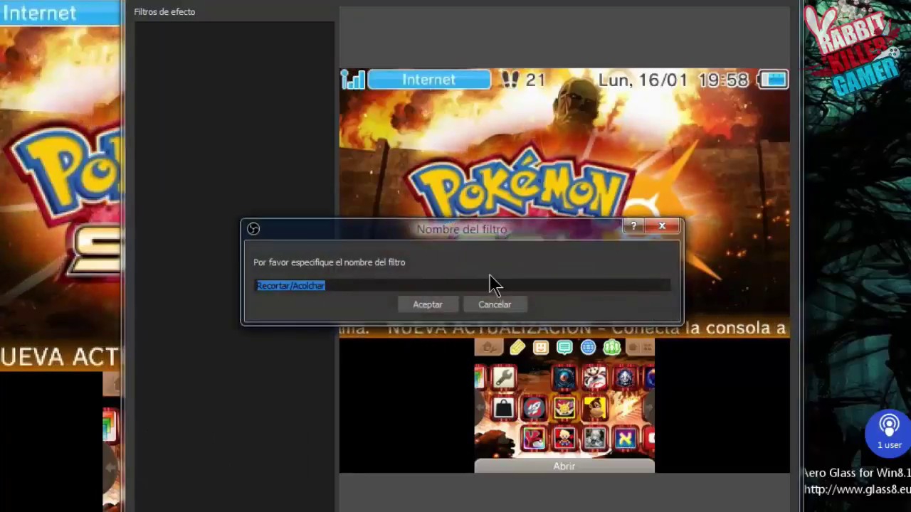
{"action": "left_click", "coordinate": [430, 306]}
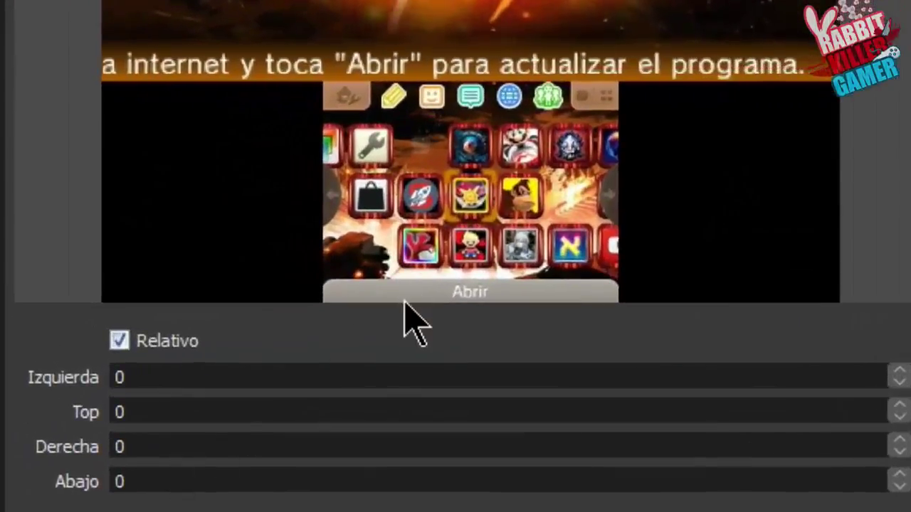
Set the filter's Abajo crop to 240 to cut the lower 3DS screen out of the capture
{"action": "double_click", "coordinate": [120, 482]}
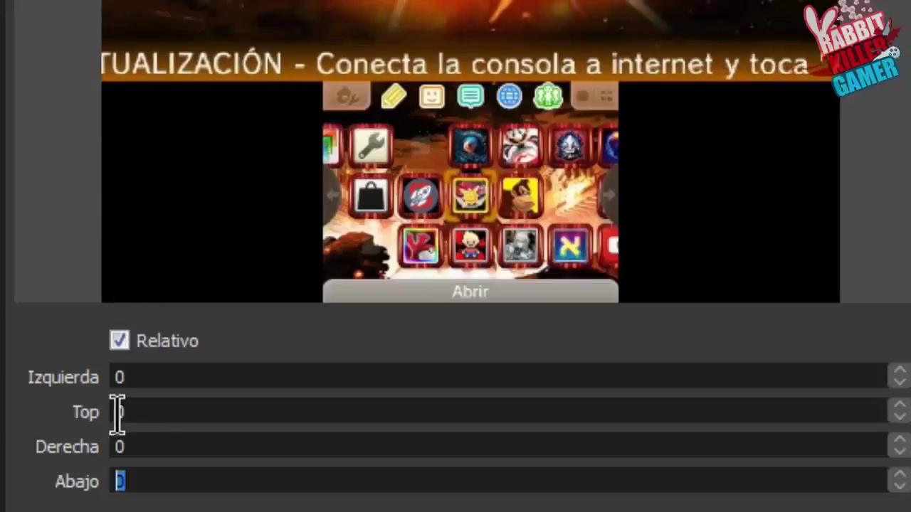
{"action": "left_click", "coordinate": [128, 482]}
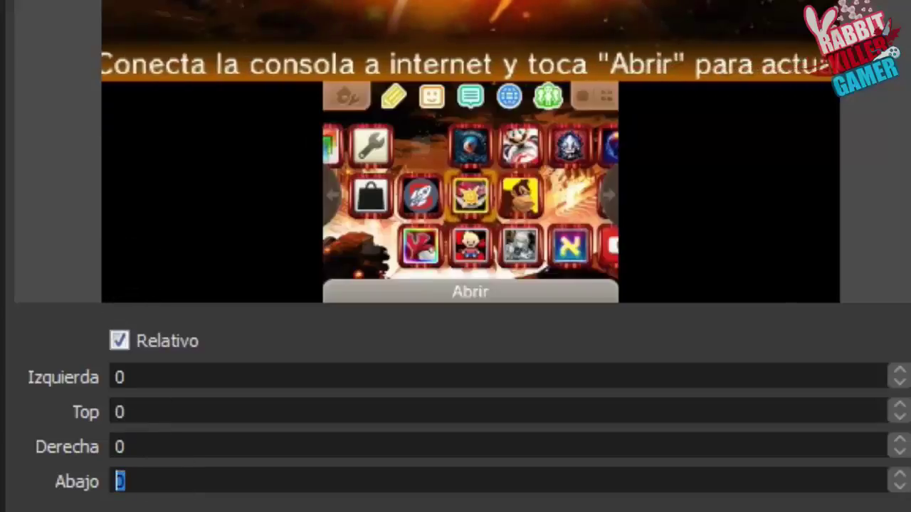
{"action": "type", "text": "240"}
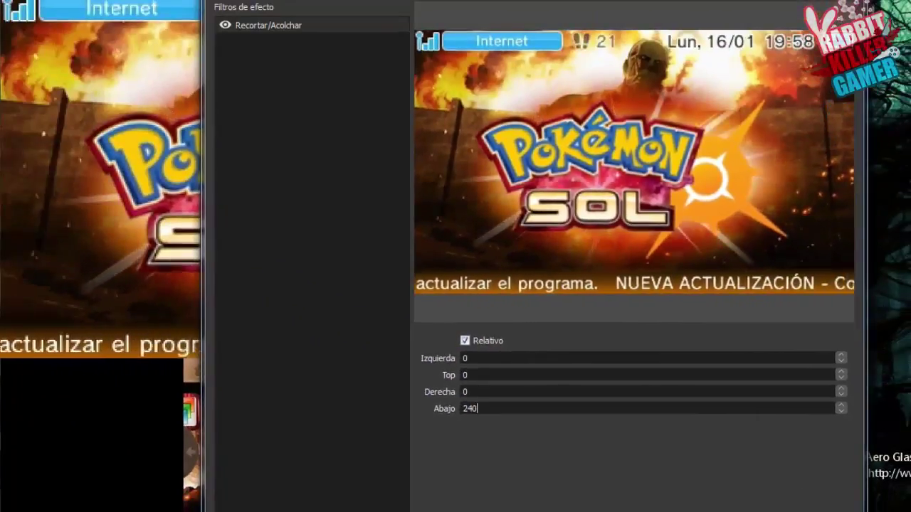
Close the filters and move the cropped top-screen capture into the overlay's large frame
{"action": "key", "text": "Escape"}
{"action": "left_click_drag", "start_coordinate": [462, 170], "coordinate": [471, 180]}
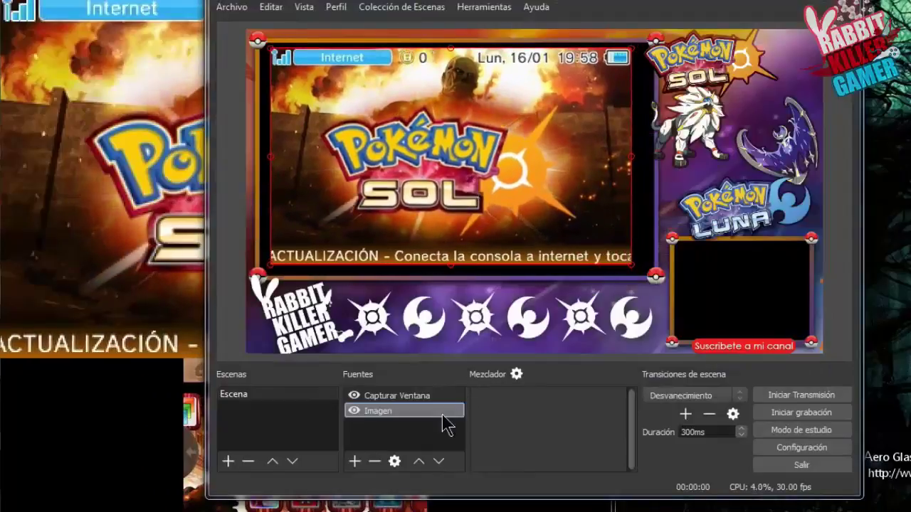
Add a second Capturar Ventana source to the scene, keeping the default name Capturar Ventana 1
{"action": "left_click", "coordinate": [355, 463]}
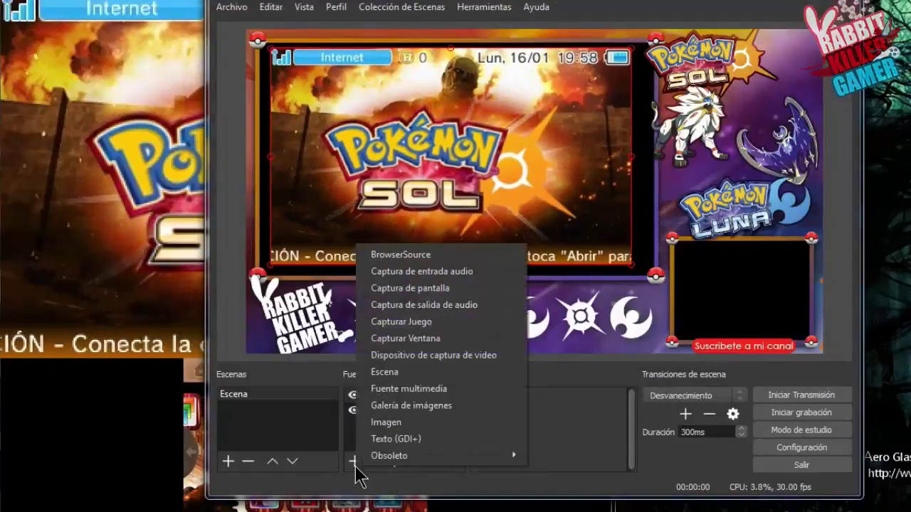
{"action": "left_click", "coordinate": [406, 338]}
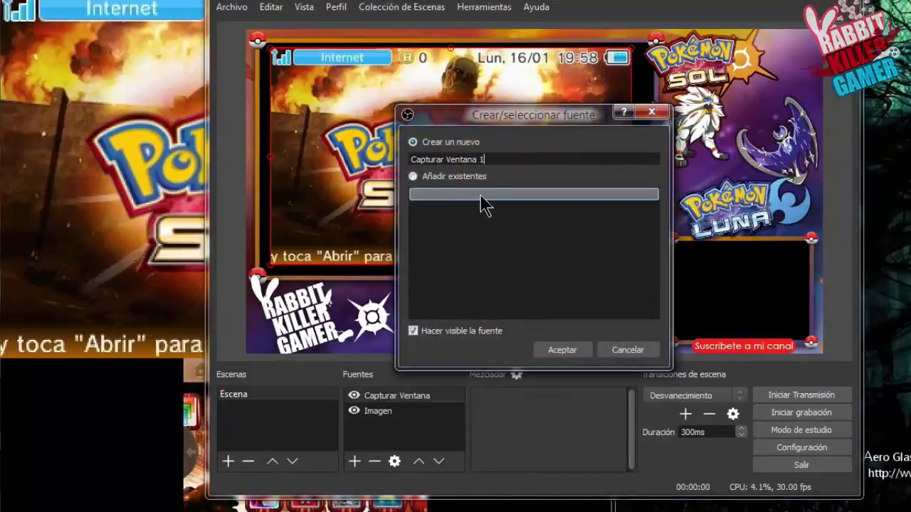
{"action": "left_click", "coordinate": [562, 350]}
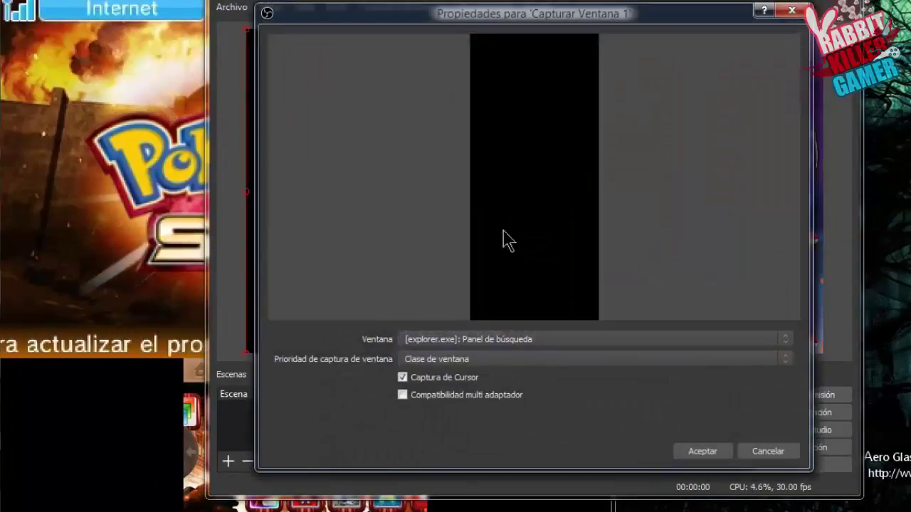
Make the new source capture the NTRViewer.exe window with cursor capture disabled, and enlarge it to the full canvas height
{"action": "left_click", "coordinate": [552, 339]}
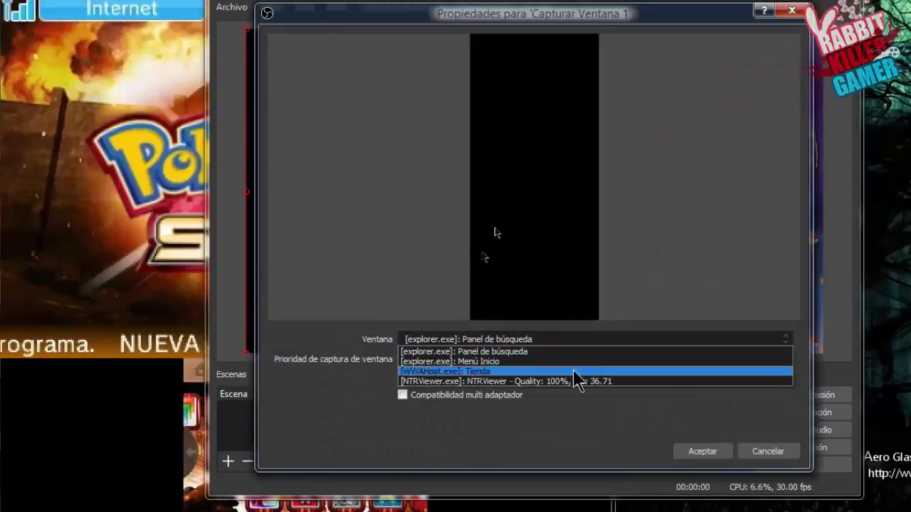
{"action": "left_click", "coordinate": [576, 381]}
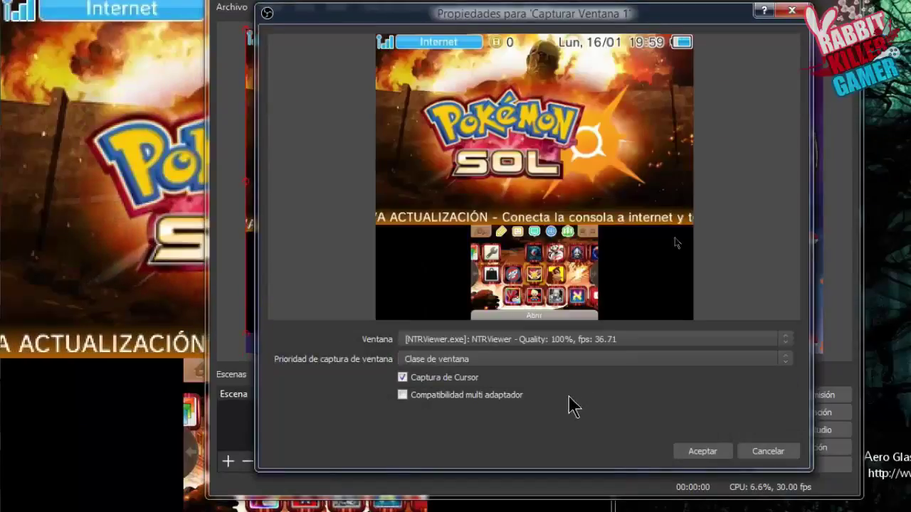
{"action": "left_click", "coordinate": [403, 379]}
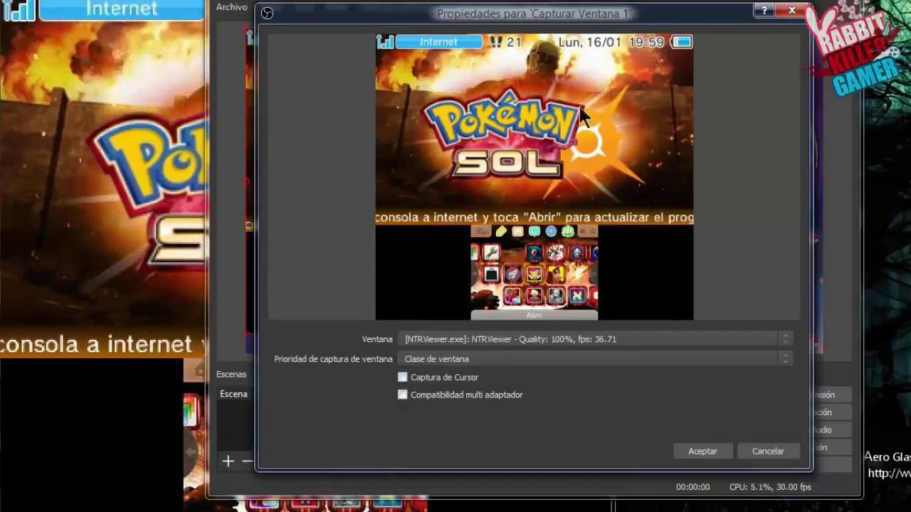
{"action": "left_click", "coordinate": [696, 453]}
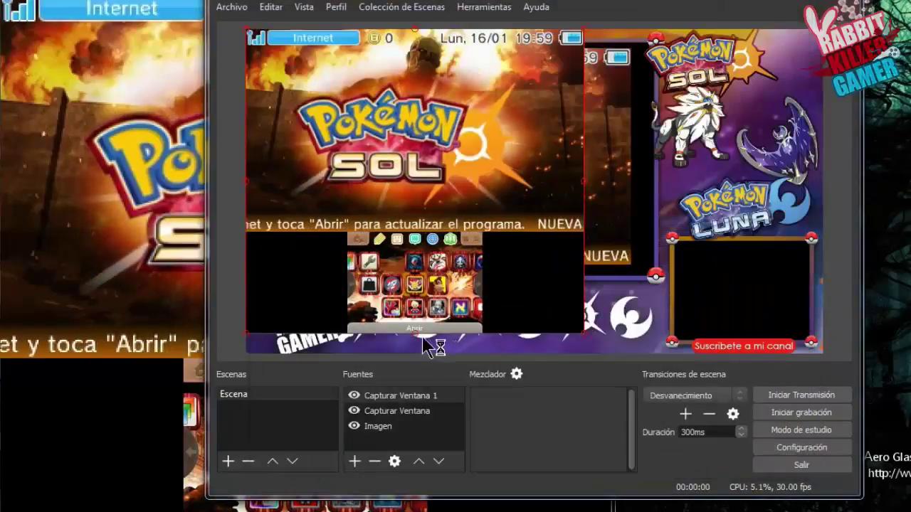
{"action": "left_click_drag", "start_coordinate": [415, 333], "coordinate": [429, 354]}
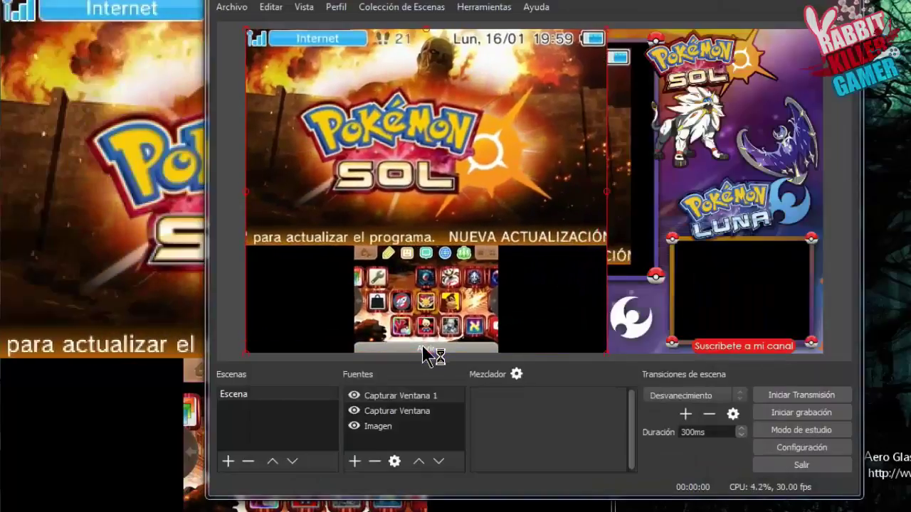
Add a Recortar/Acolchar effect filter to Capturar Ventana 1, keeping the default filter name
{"action": "right_click", "coordinate": [451, 178]}
{"action": "left_click", "coordinate": [476, 429]}
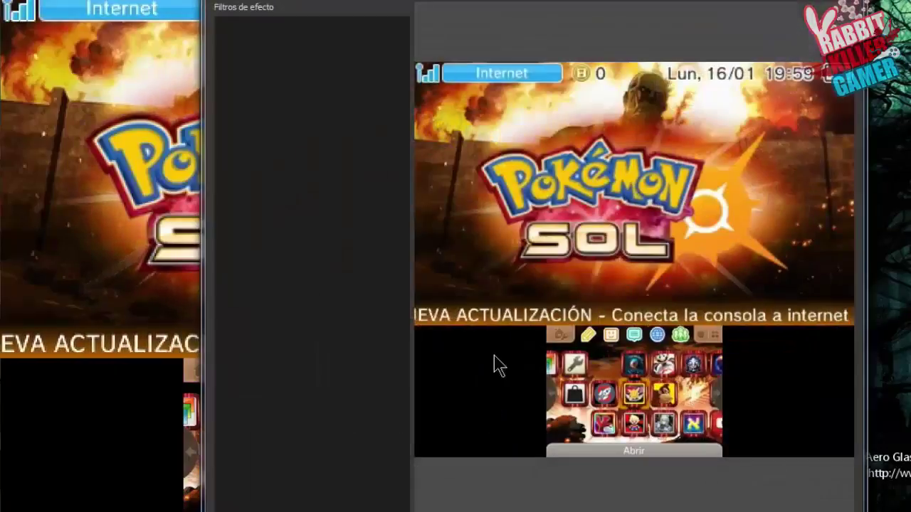
{"action": "right_click", "coordinate": [216, 151]}
{"action": "right_click", "coordinate": [270, 104]}
{"action": "mouse_move", "coordinate": [313, 114]}
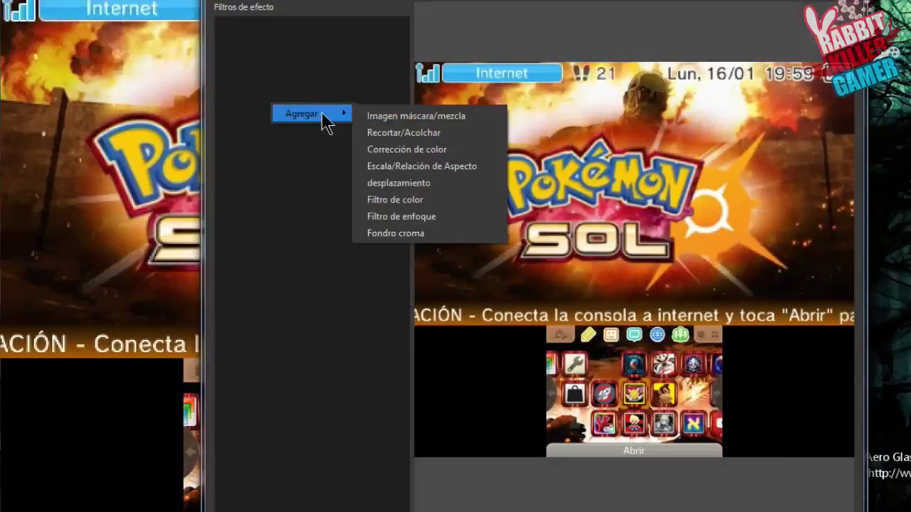
{"action": "left_click", "coordinate": [448, 132]}
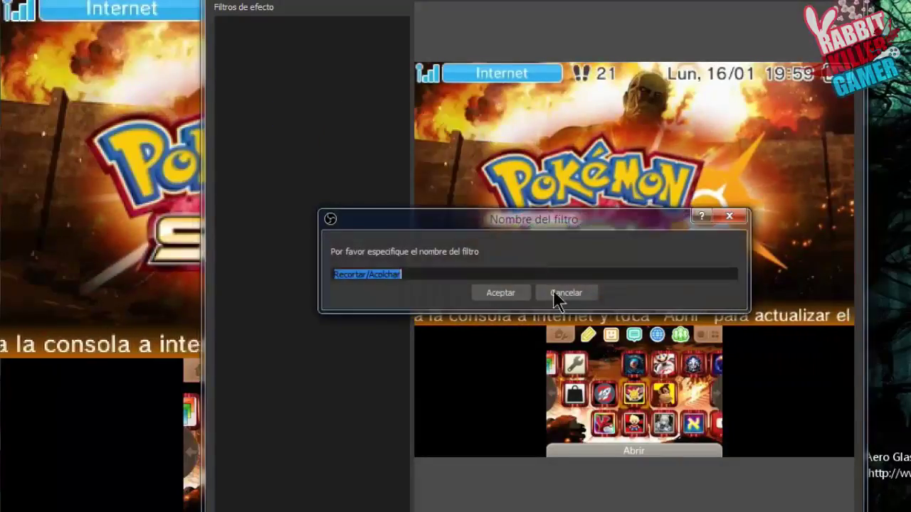
{"action": "left_click", "coordinate": [500, 295]}
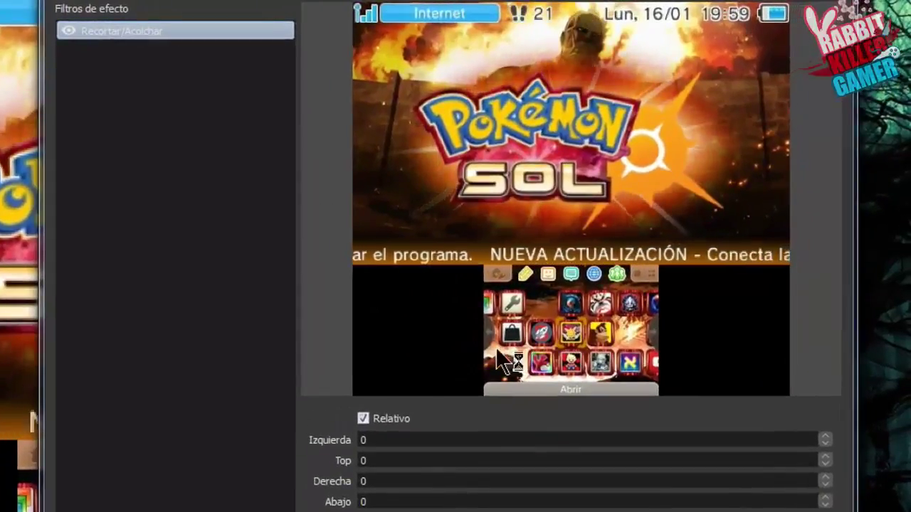
Set the filter's Top crop to 481 to cut the upper 3DS screen out of the capture
{"action": "double_click", "coordinate": [366, 462]}
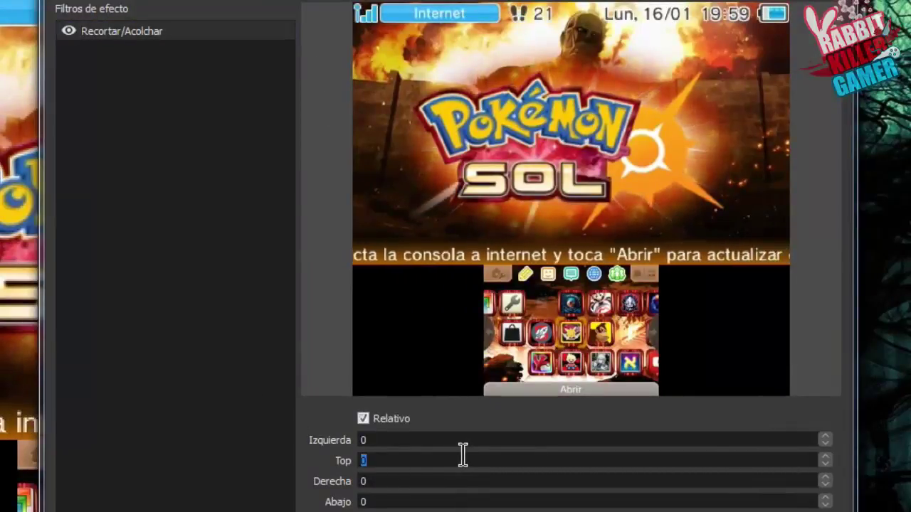
{"action": "type", "text": "48"}
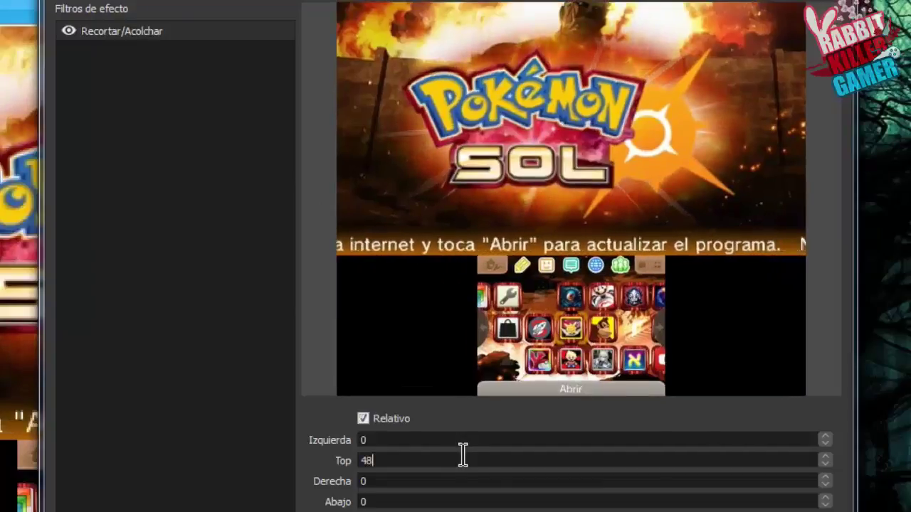
{"action": "type", "text": "0"}
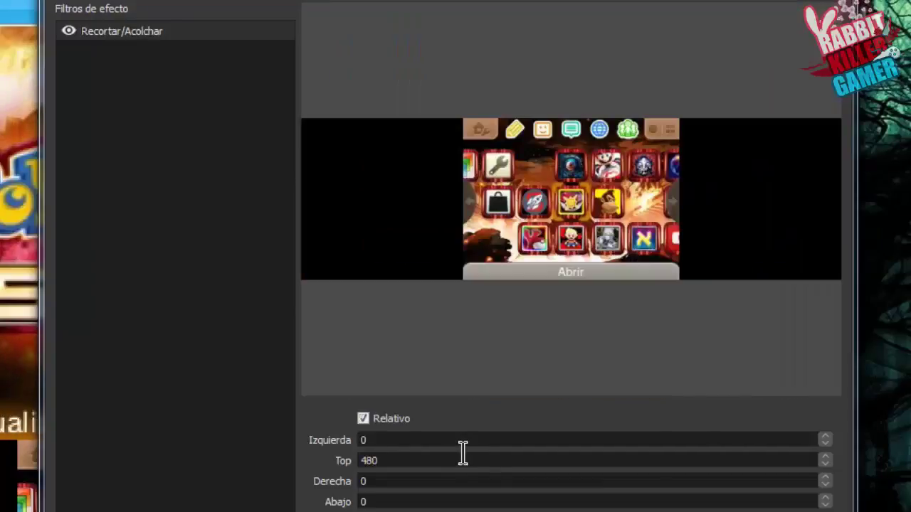
{"action": "left_click", "coordinate": [825, 460]}
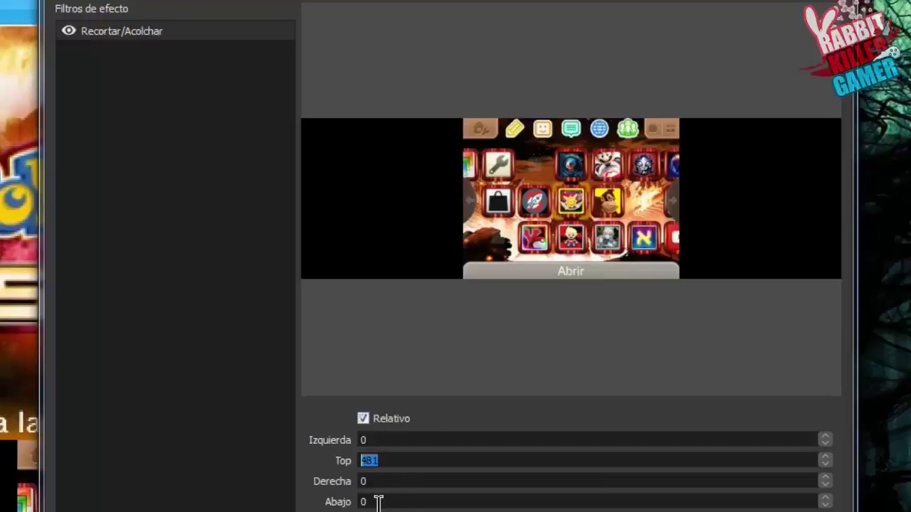
Set the filter's Izquierda and Derecha crops to 240 each to remove the black bars beside the lower screen
{"action": "key", "text": "Tab"}
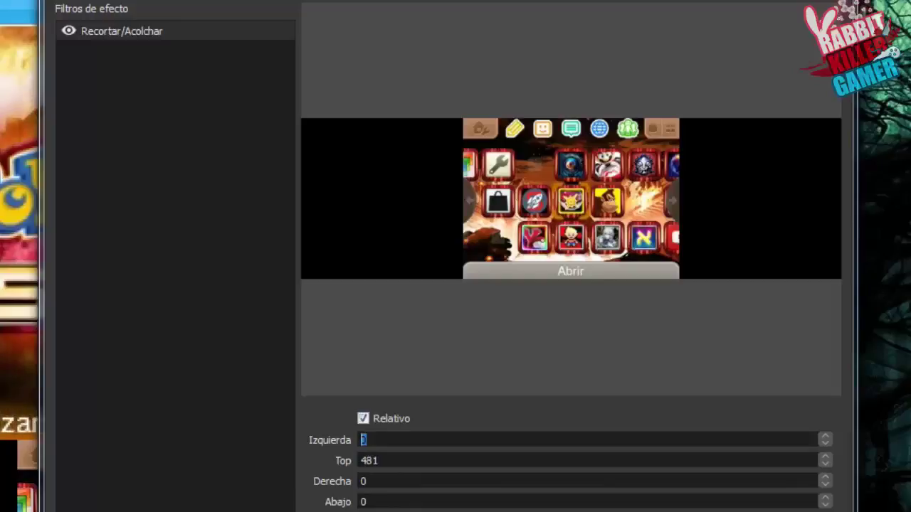
{"action": "type", "text": "240"}
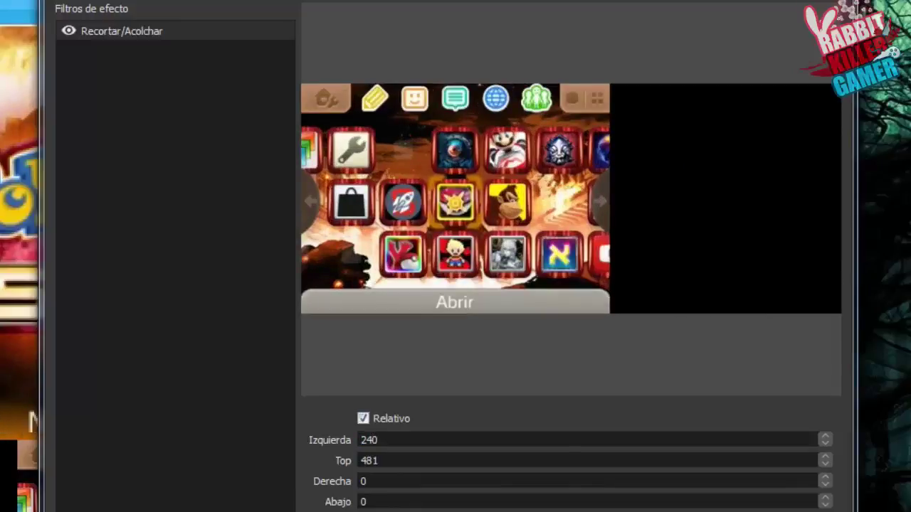
{"action": "double_click", "coordinate": [392, 502]}
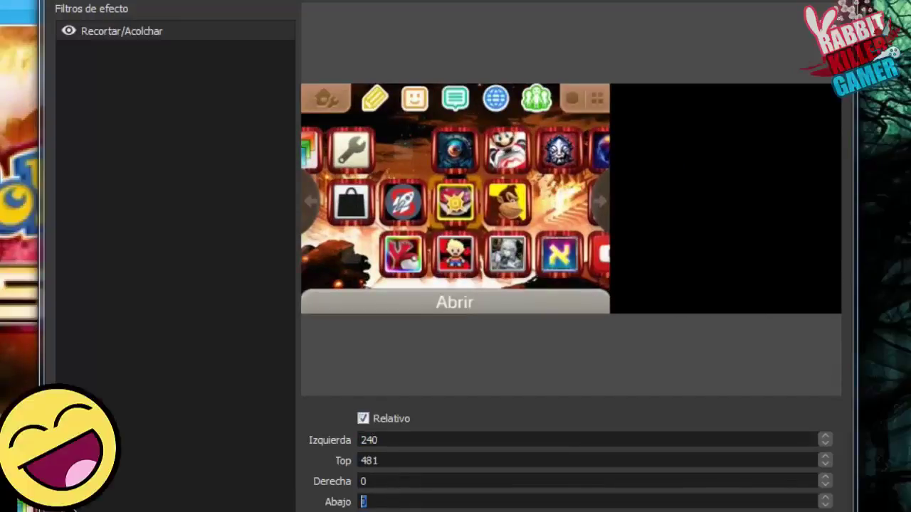
{"action": "double_click", "coordinate": [390, 481]}
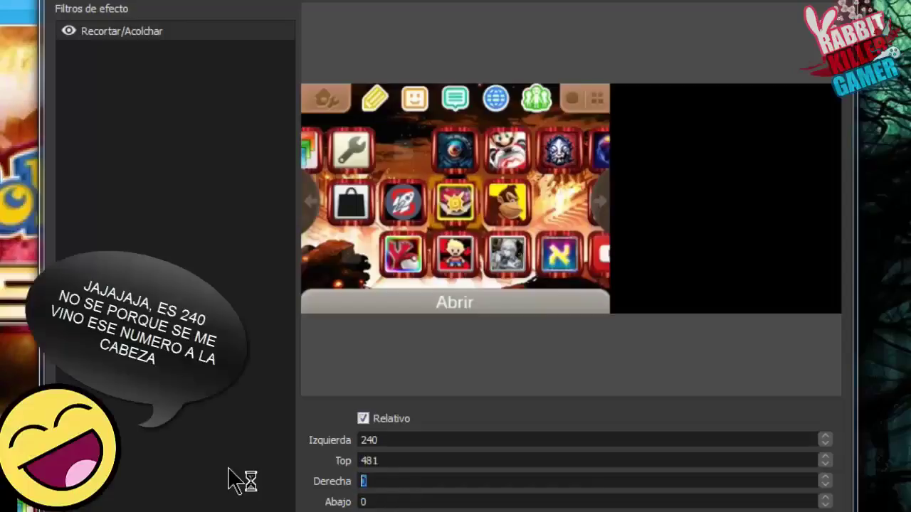
{"action": "type", "text": "240"}
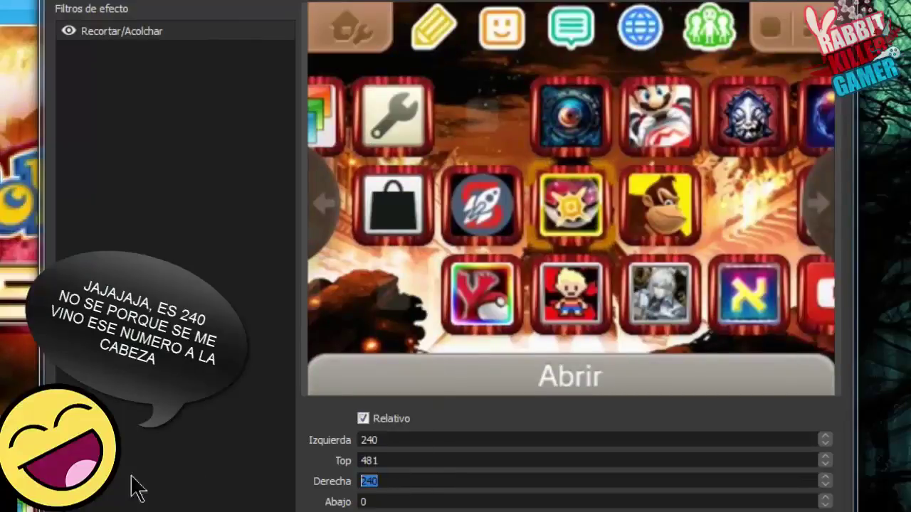
Review the crop values, close the filters and move the lower-screen capture into the overlay's small frame above the Suscribete a mi canal label
{"action": "double_click", "coordinate": [421, 460]}
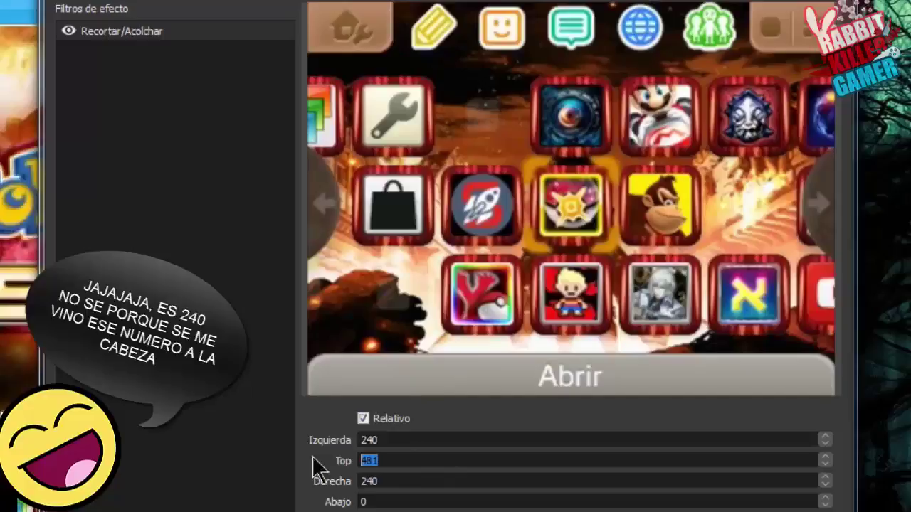
{"action": "double_click", "coordinate": [399, 439]}
{"action": "double_click", "coordinate": [385, 479]}
{"action": "double_click", "coordinate": [382, 461]}
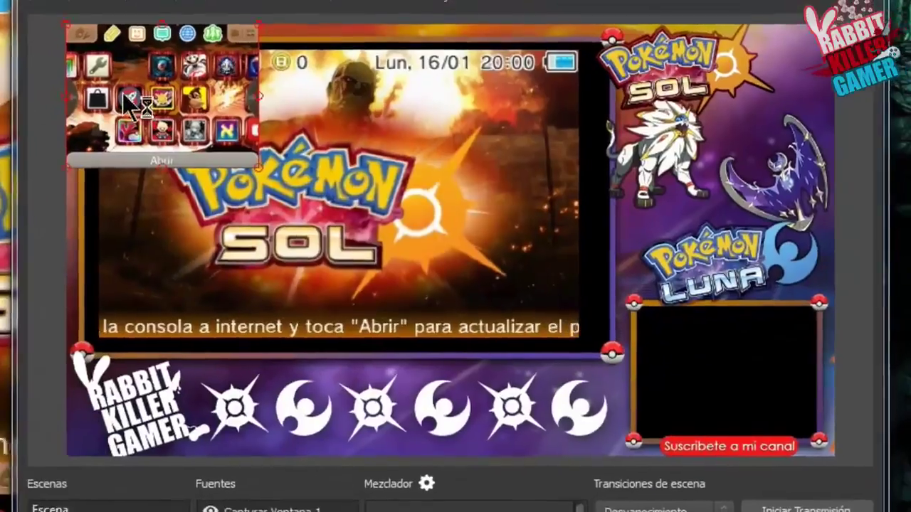
{"action": "left_click_drag", "start_coordinate": [128, 103], "coordinate": [768, 402]}
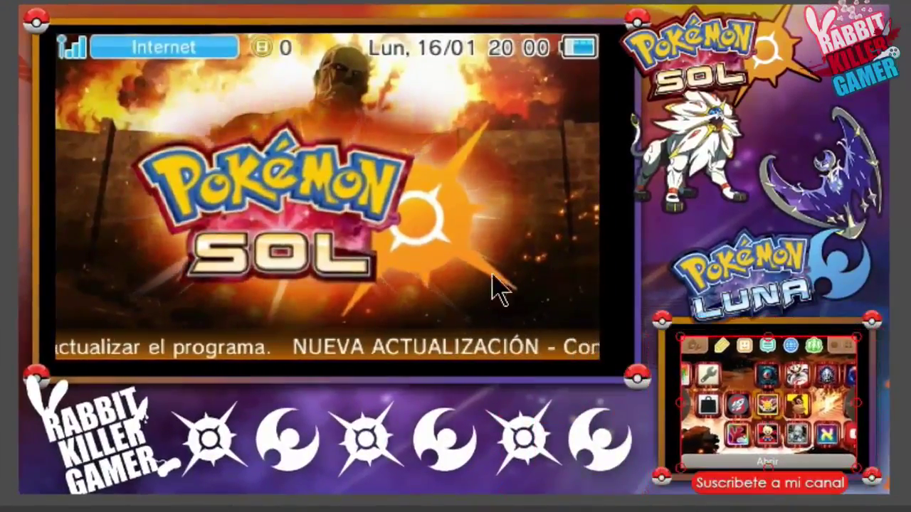
Nudge the top-screen capture left and up until it meets the upper-left corner of the overlay's large frame
{"action": "left_click", "coordinate": [429, 244]}
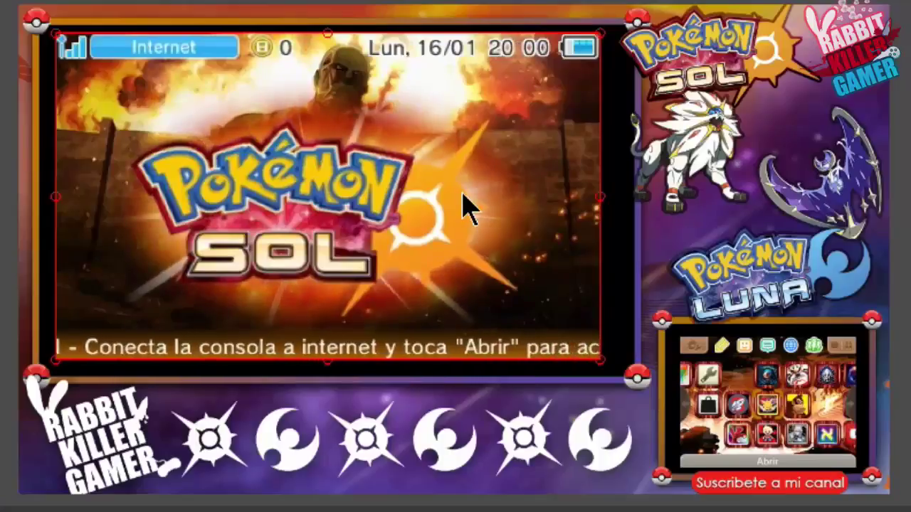
{"action": "key", "text": "Left"}
{"action": "key", "text": "Left"}
{"action": "key", "text": "Left"}
{"action": "key", "text": "Left"}
{"action": "key", "text": "Left"}
{"action": "key", "text": "Left"}
{"action": "key", "text": "Left"}
{"action": "key", "text": "Left"}
{"action": "key", "text": "Left"}
{"action": "key", "text": "Left"}
{"action": "key", "text": "Left"}
{"action": "key", "text": "Left"}
{"action": "key", "text": "Left"}
{"action": "key", "text": "Left"}
{"action": "key", "text": "Left"}
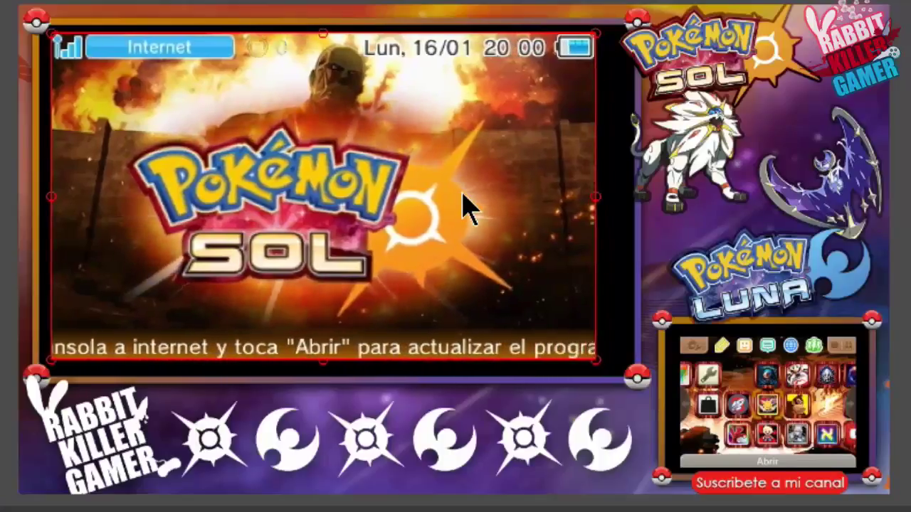
{"action": "key", "text": "Left"}
{"action": "key", "text": "Left"}
{"action": "key", "text": "Left"}
{"action": "key", "text": "Left"}
{"action": "key", "text": "Left"}
{"action": "key", "text": "Left"}
{"action": "key", "text": "Left"}
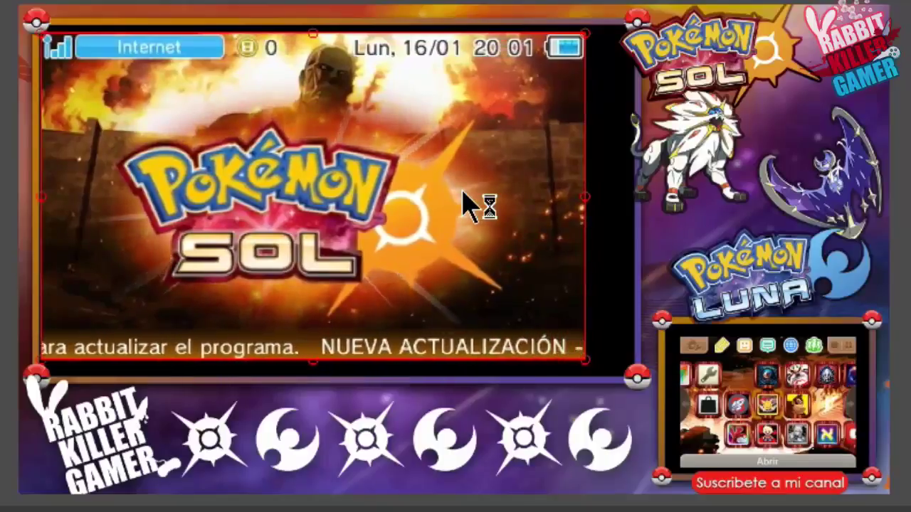
{"action": "key", "text": "Up"}
{"action": "key", "text": "Up"}
{"action": "key", "text": "Up"}
{"action": "key", "text": "Up"}
{"action": "key", "text": "Up"}
{"action": "key", "text": "Up"}
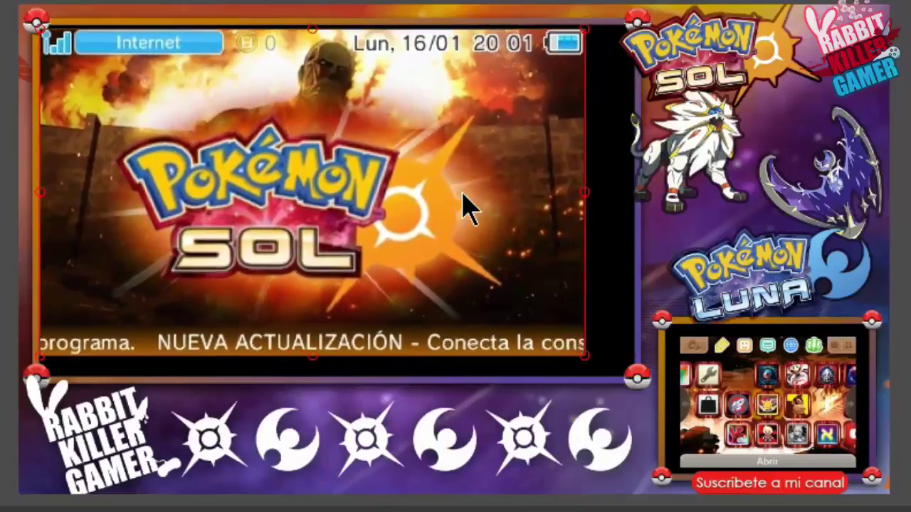
{"action": "key", "text": "Up"}
{"action": "key", "text": "Up"}
{"action": "key", "text": "Up"}
{"action": "key", "text": "Up"}
{"action": "key", "text": "Up"}
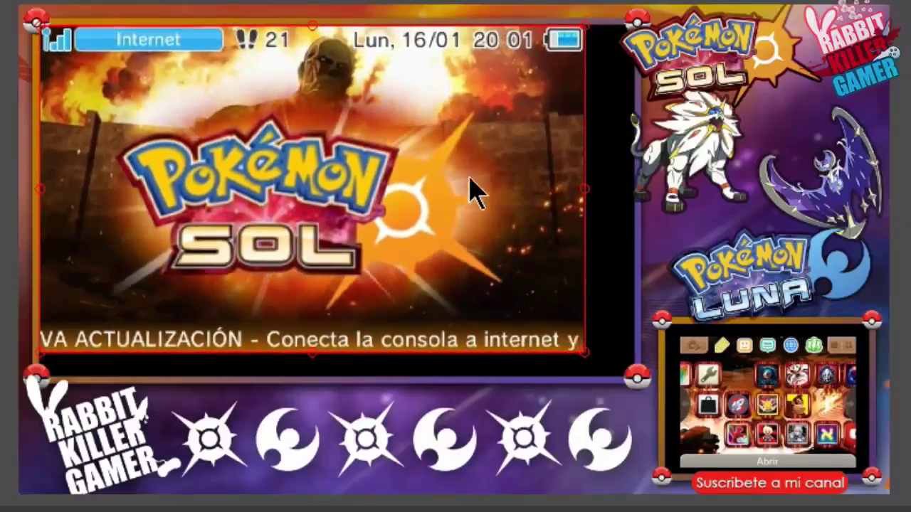
Nudge the top-screen capture slightly further up, checking its alignment against the large frame's inner border
{"action": "left_click", "coordinate": [666, 64]}
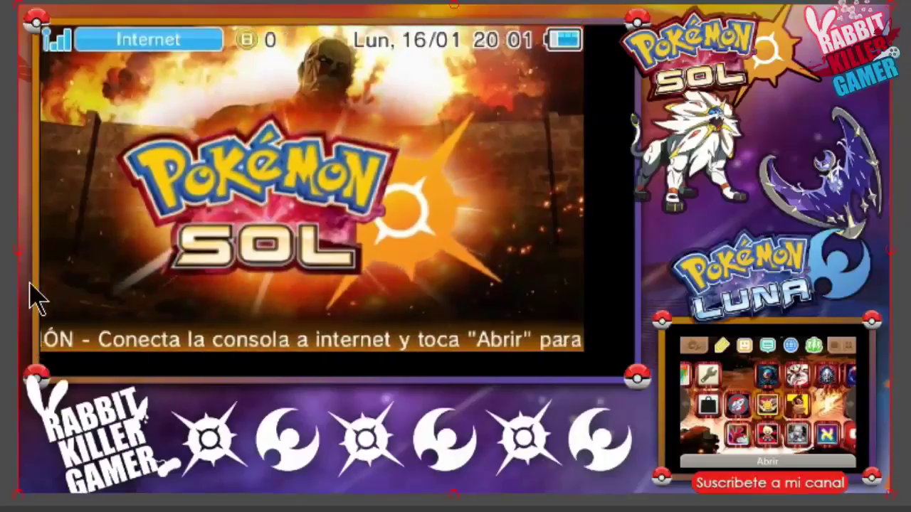
{"action": "left_click", "coordinate": [379, 235]}
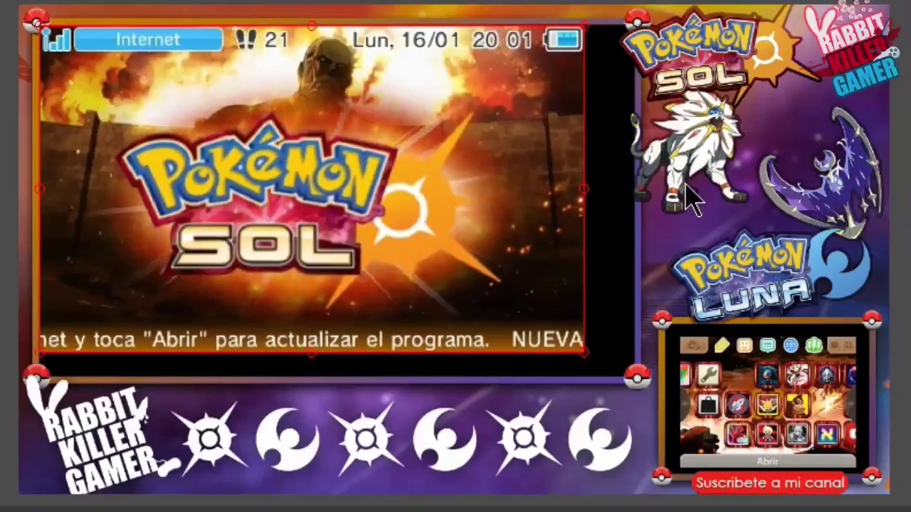
{"action": "left_click", "coordinate": [689, 200]}
{"action": "left_click", "coordinate": [402, 210]}
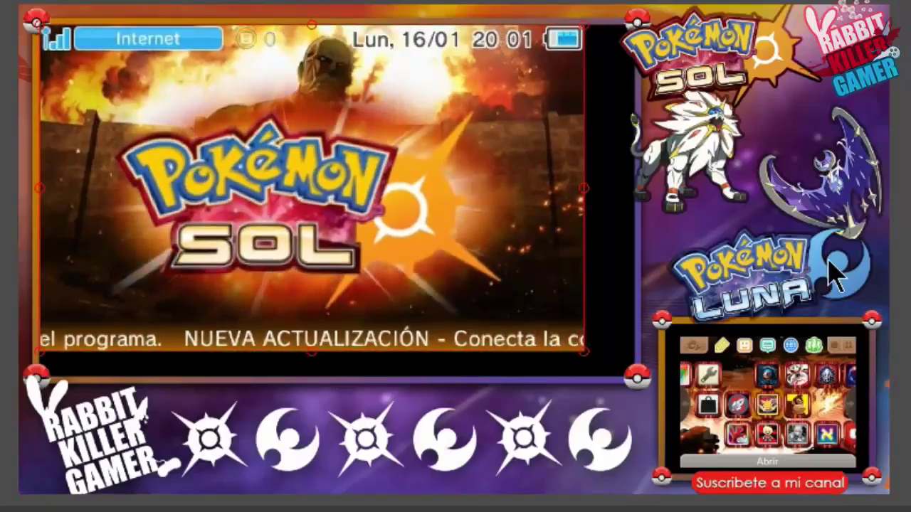
{"action": "left_click", "coordinate": [754, 270]}
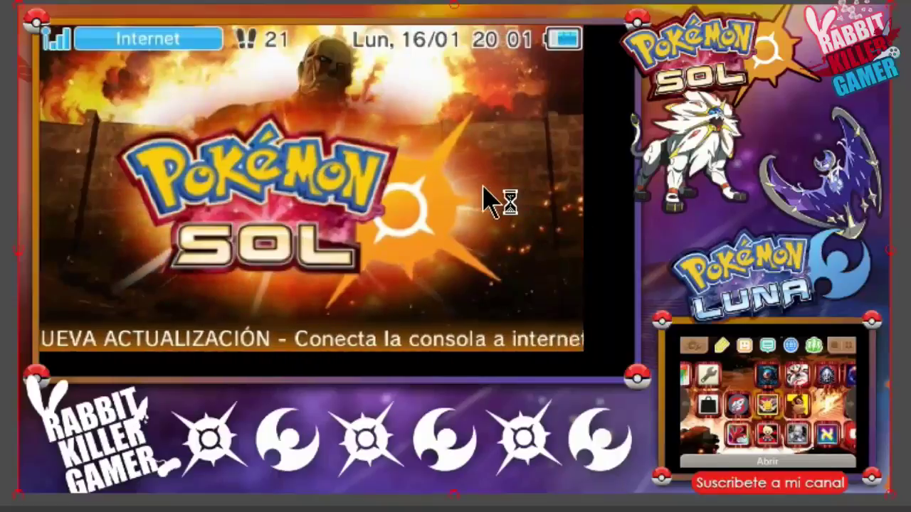
{"action": "left_click", "coordinate": [484, 189]}
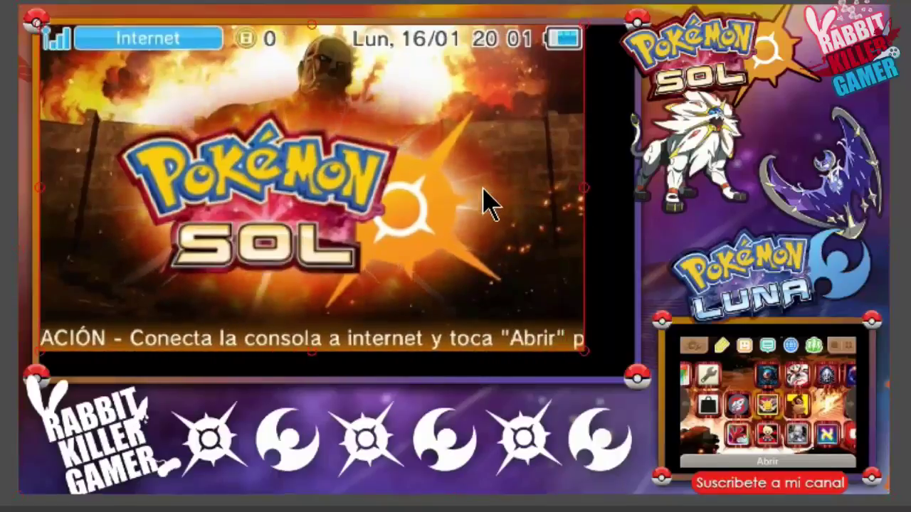
{"action": "left_click", "coordinate": [644, 171]}
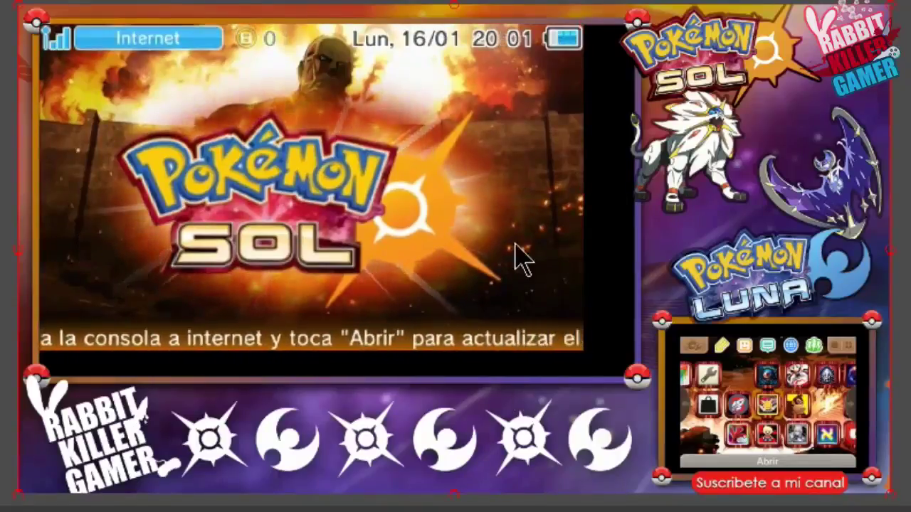
Enlarge the top-screen capture proportionally from its lower-right corner until it nearly fills the overlay's large frame
{"action": "left_click", "coordinate": [513, 196]}
{"action": "left_click_drag", "start_coordinate": [586, 355], "coordinate": [628, 379]}
{"action": "left_click", "coordinate": [709, 377]}
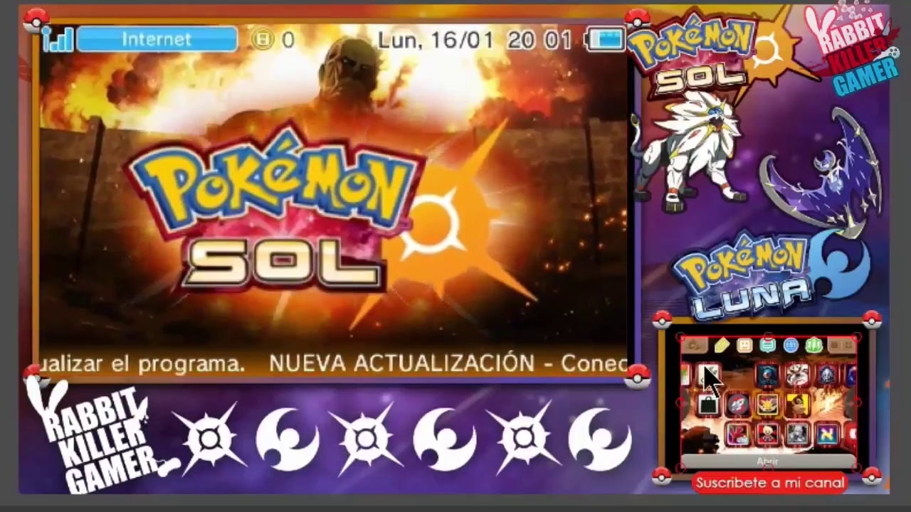
{"action": "left_click", "coordinate": [477, 289]}
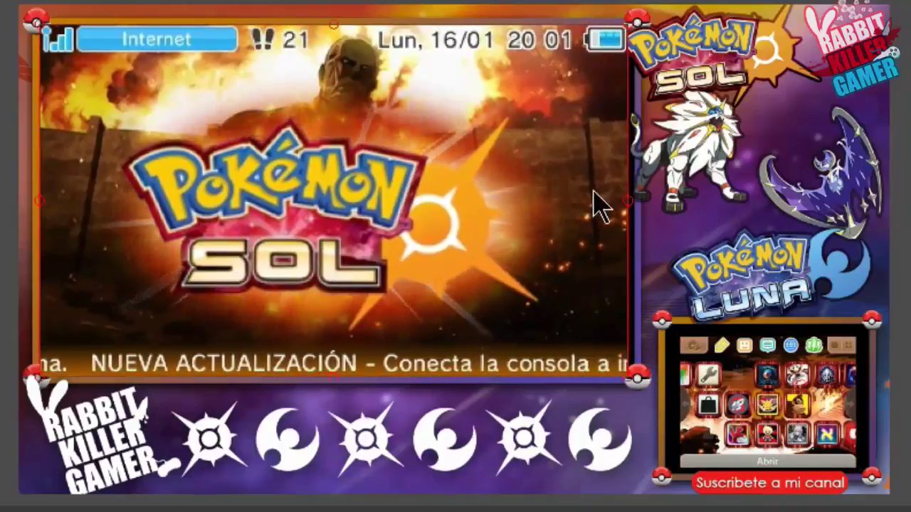